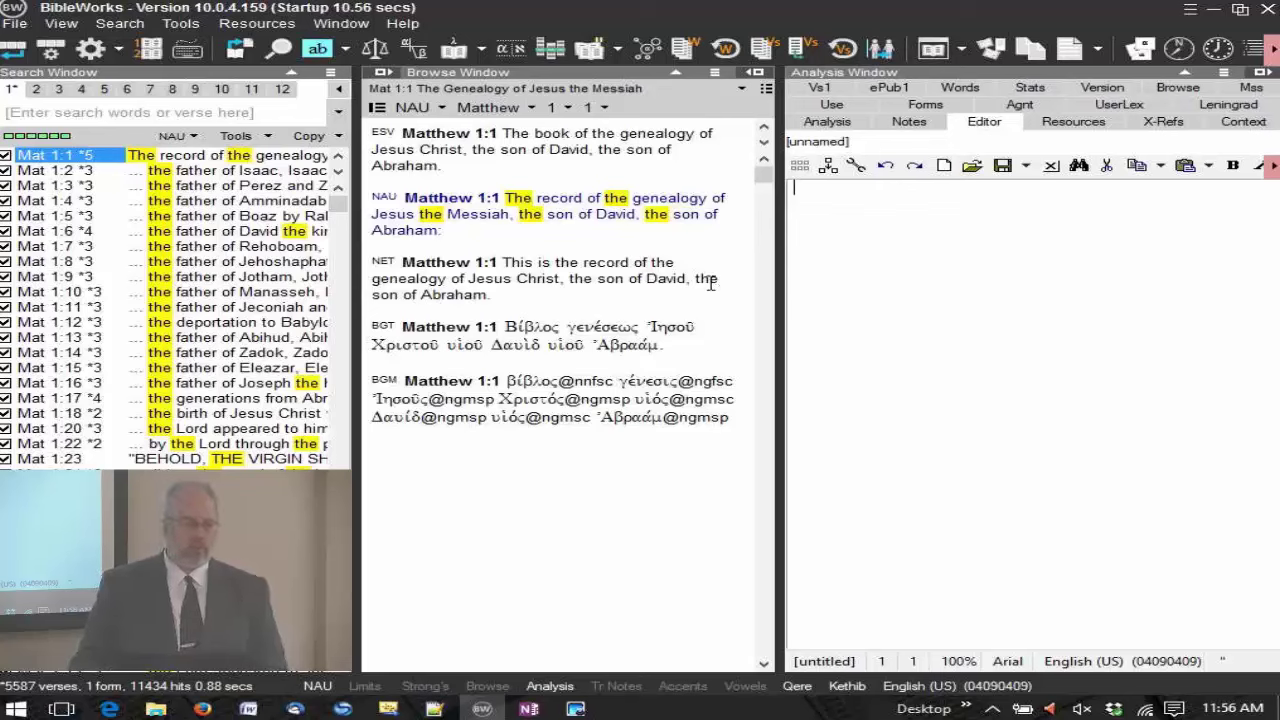
Copy the NAU 'the' search results as references only with Copy Verse List (no Text).
click(339, 137)
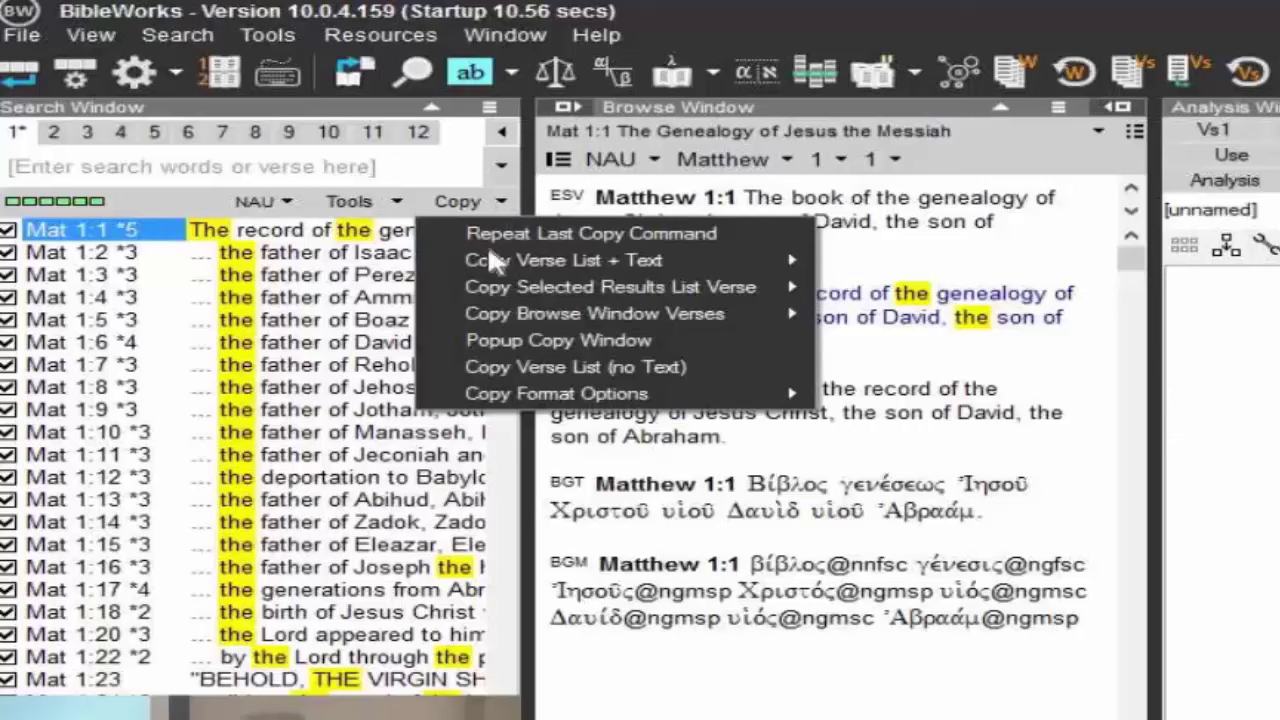
mouse_move(475, 260)
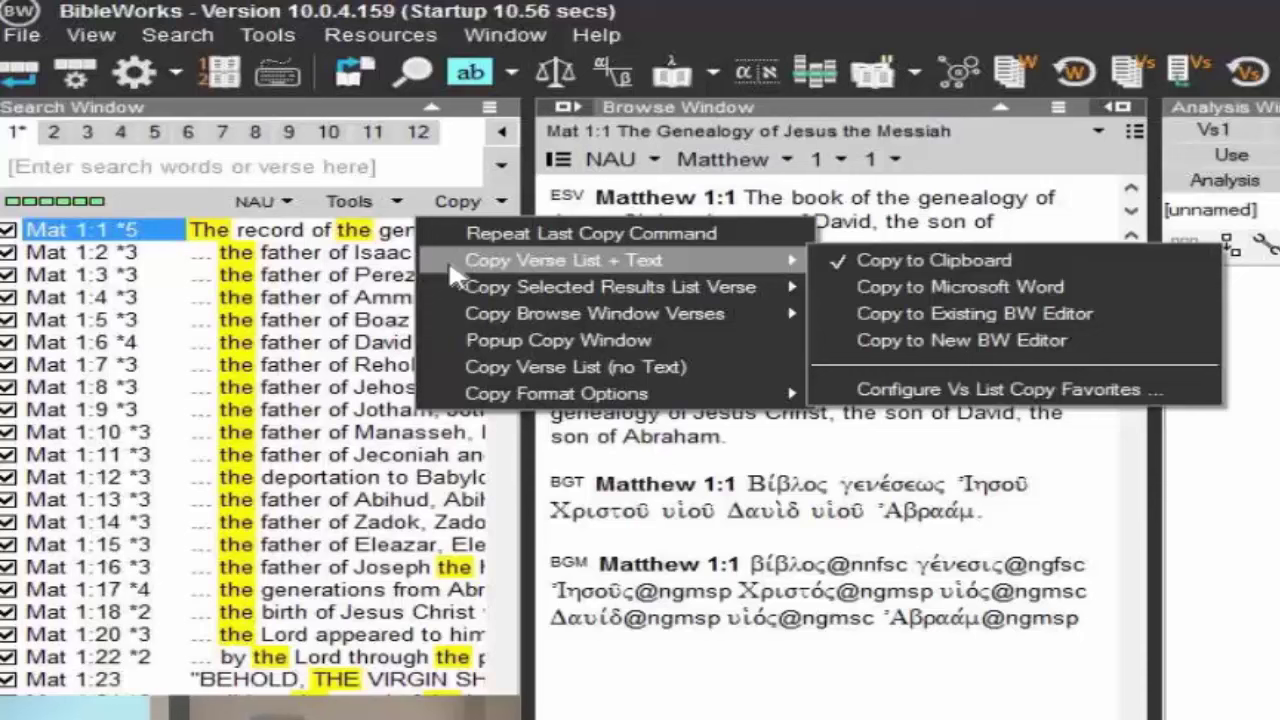
mouse_move(440, 287)
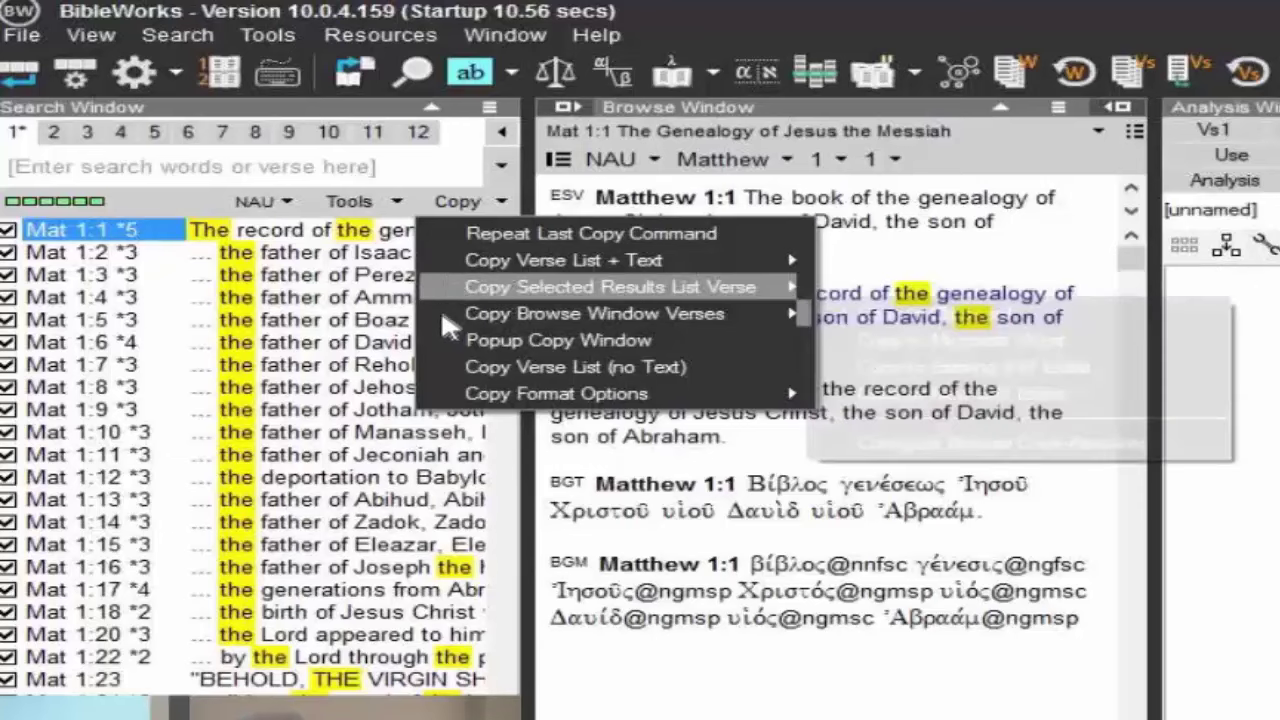
mouse_move(443, 314)
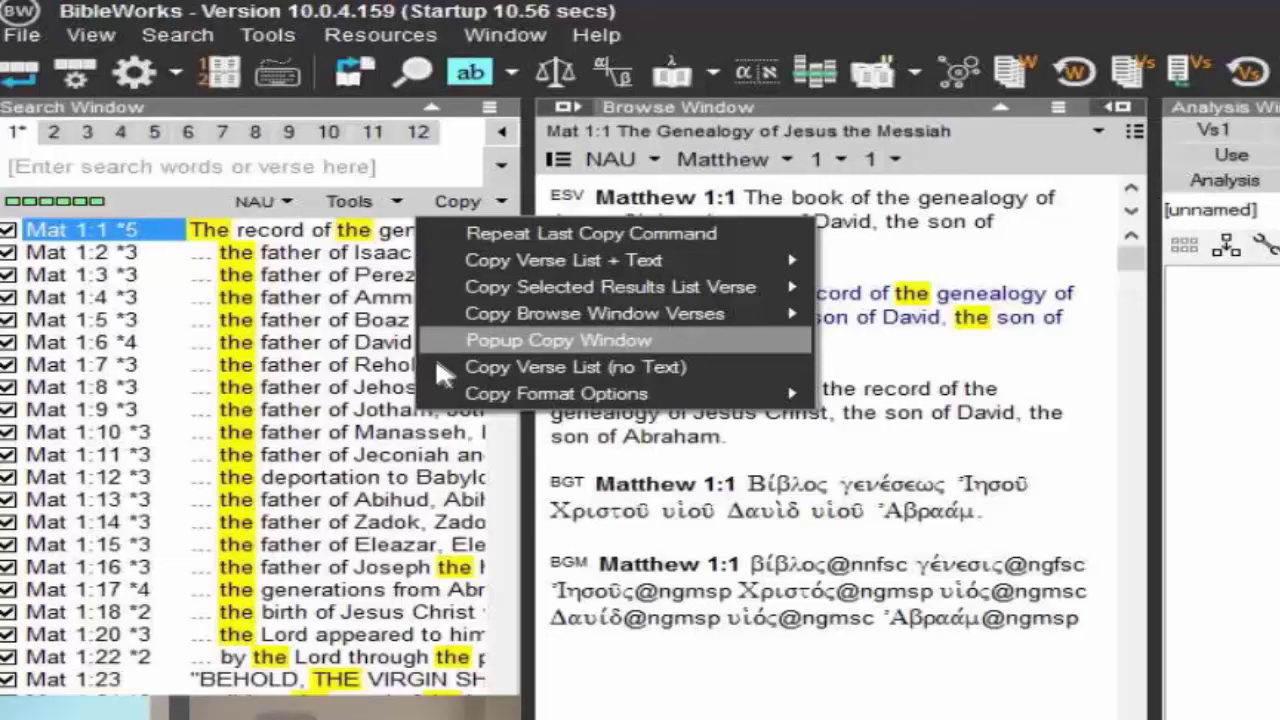
mouse_move(468, 400)
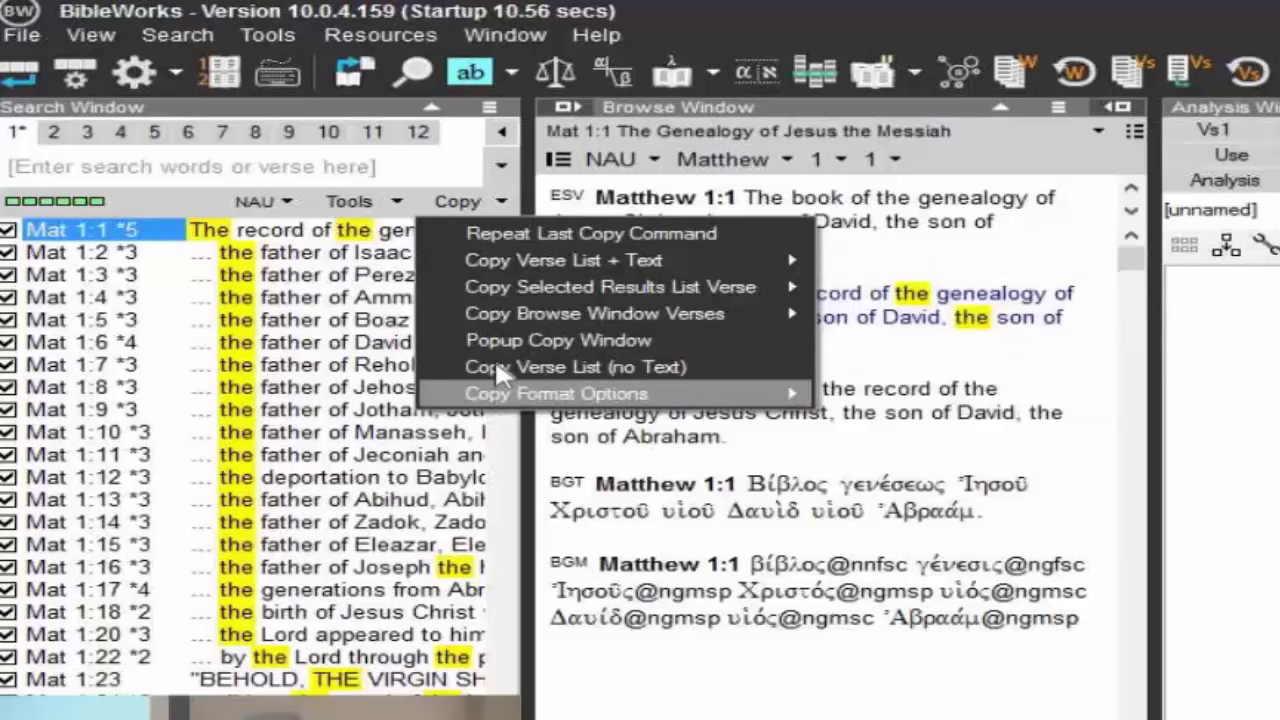
click(500, 367)
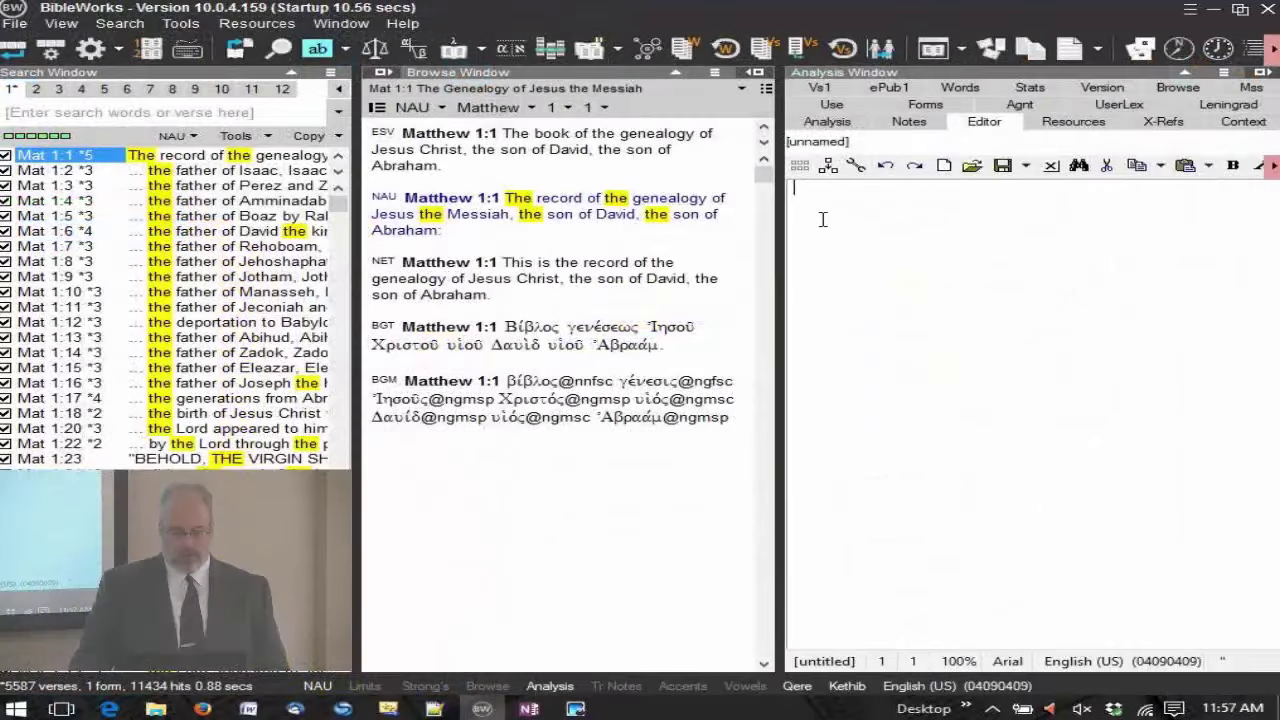
Paste the reference list into the untitled editor document and return to Matt. 1:1 at the top.
right_click(822, 219)
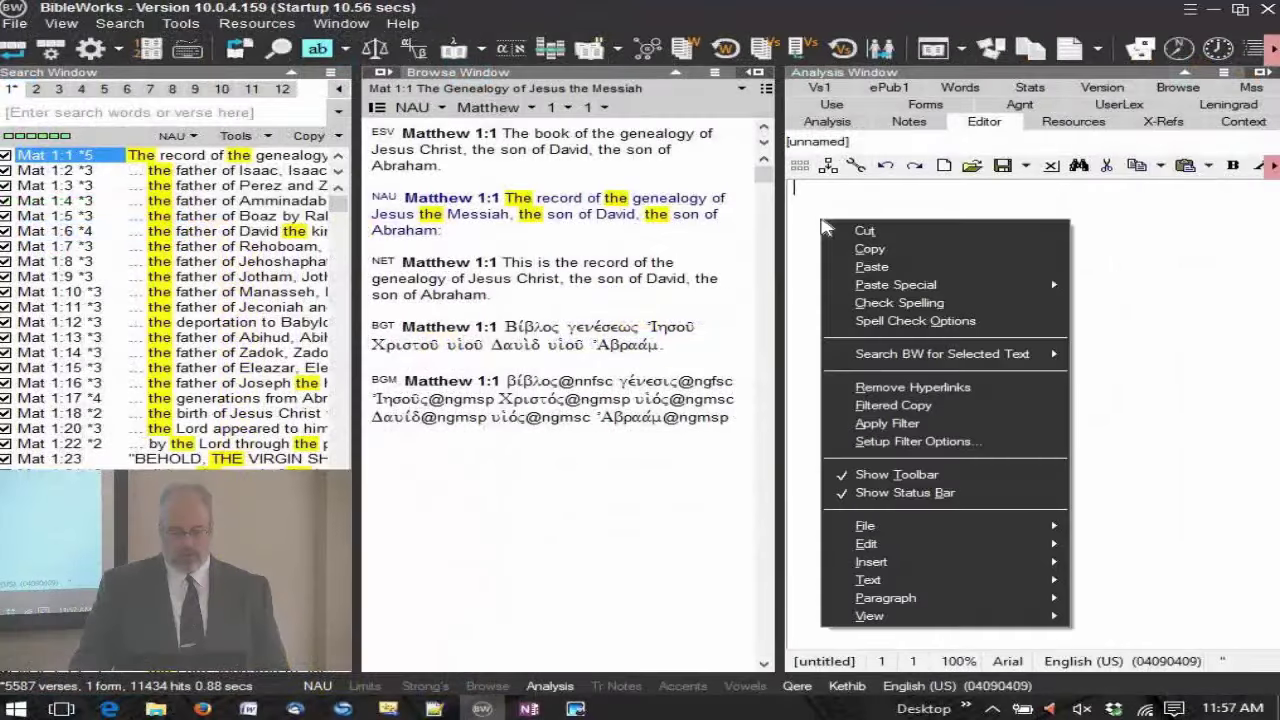
click(900, 267)
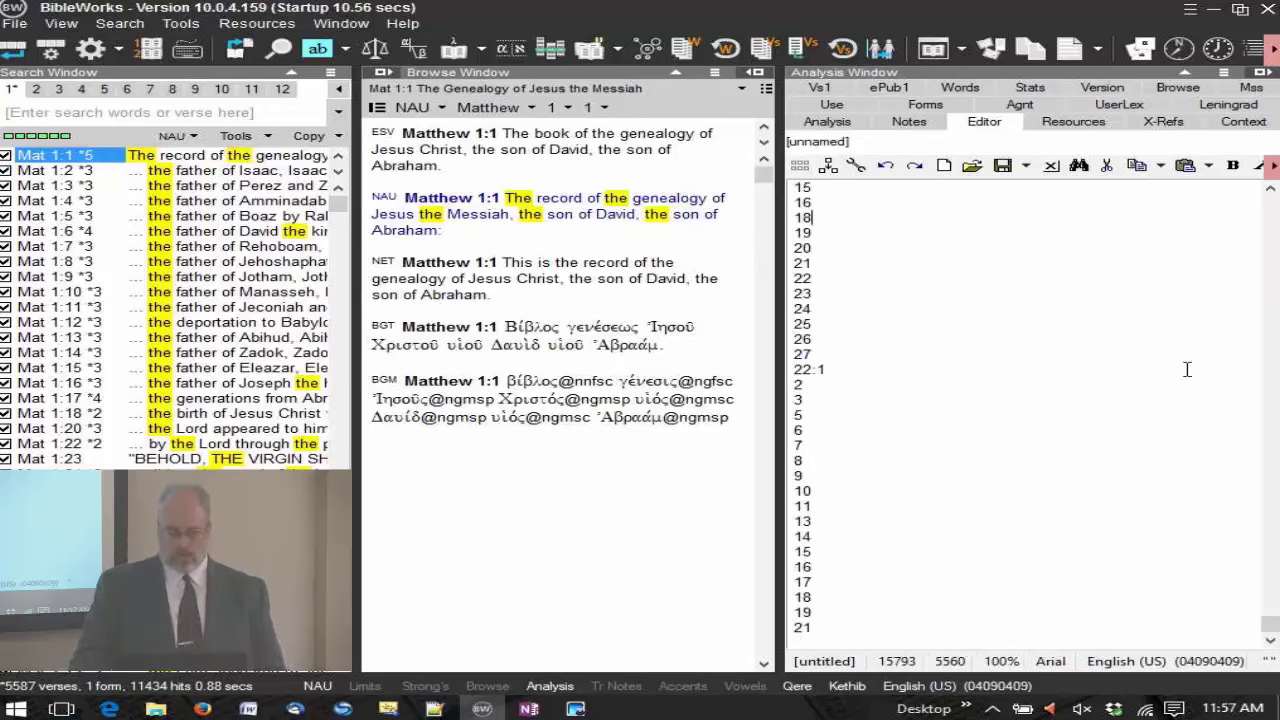
scroll(1000, 400, up, 15)
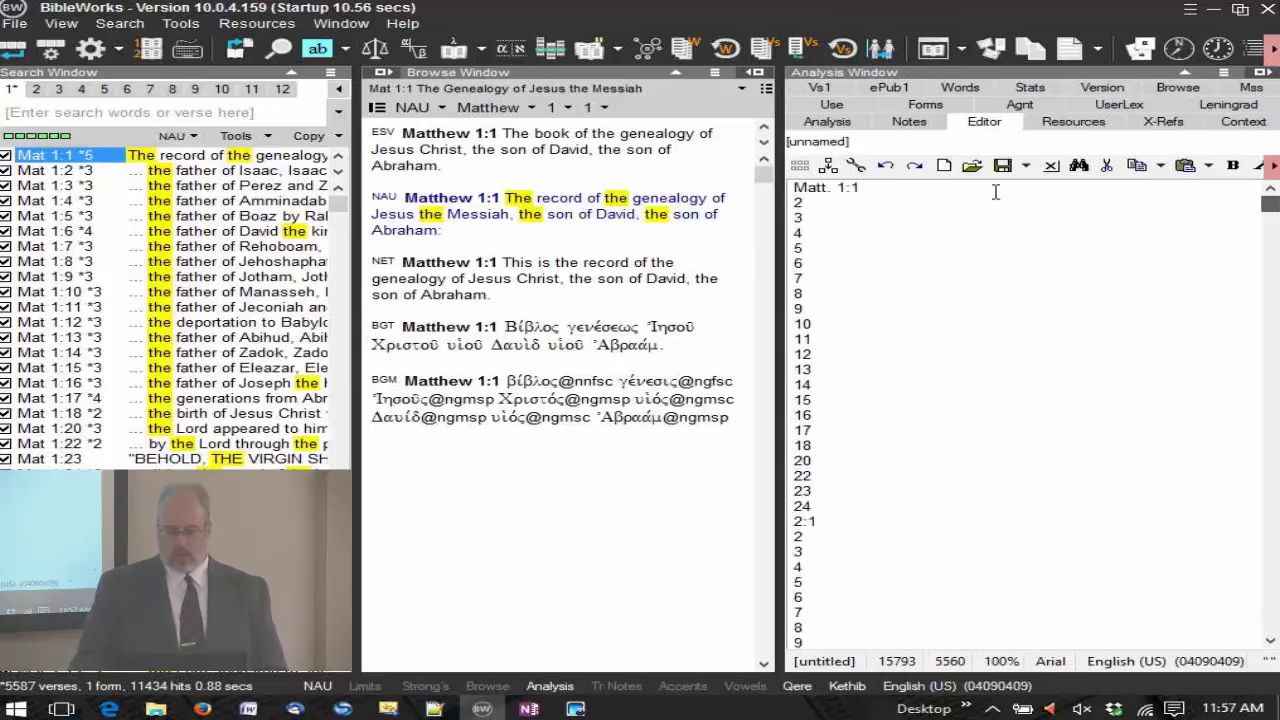
click(878, 193)
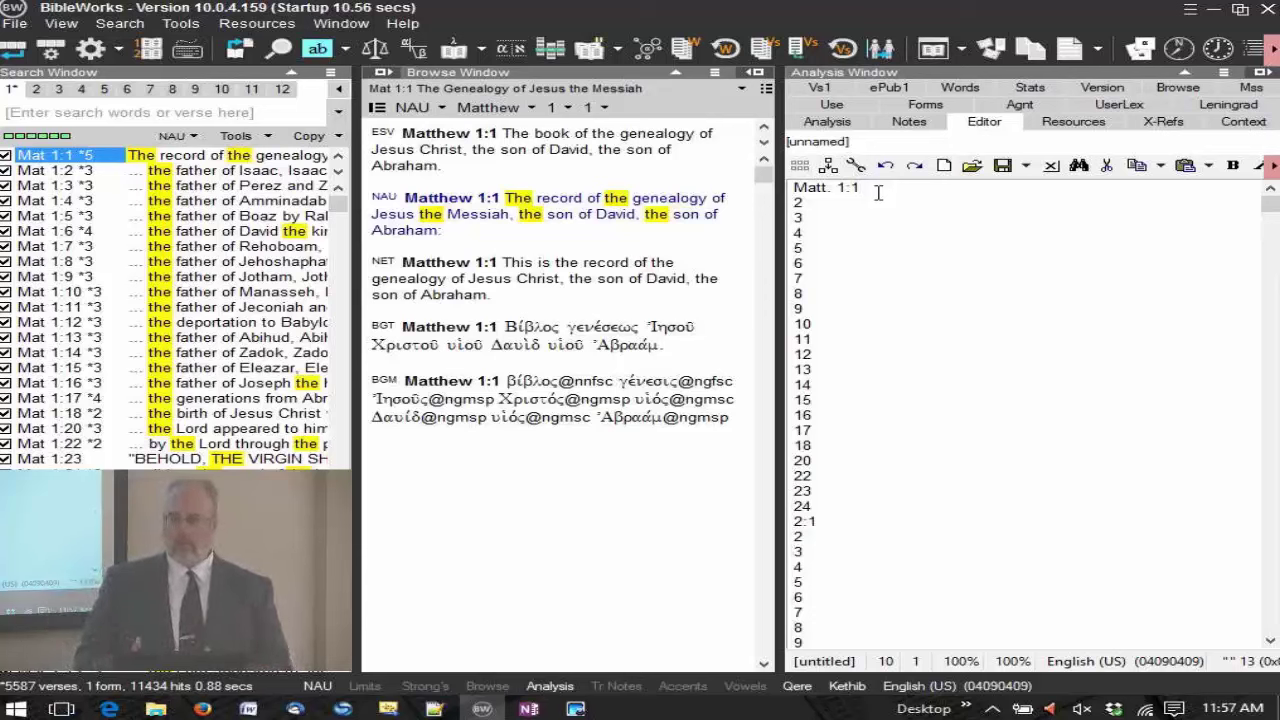
Open Copy Format Options for Verse List (no text).
click(336, 137)
mouse_move(366, 268)
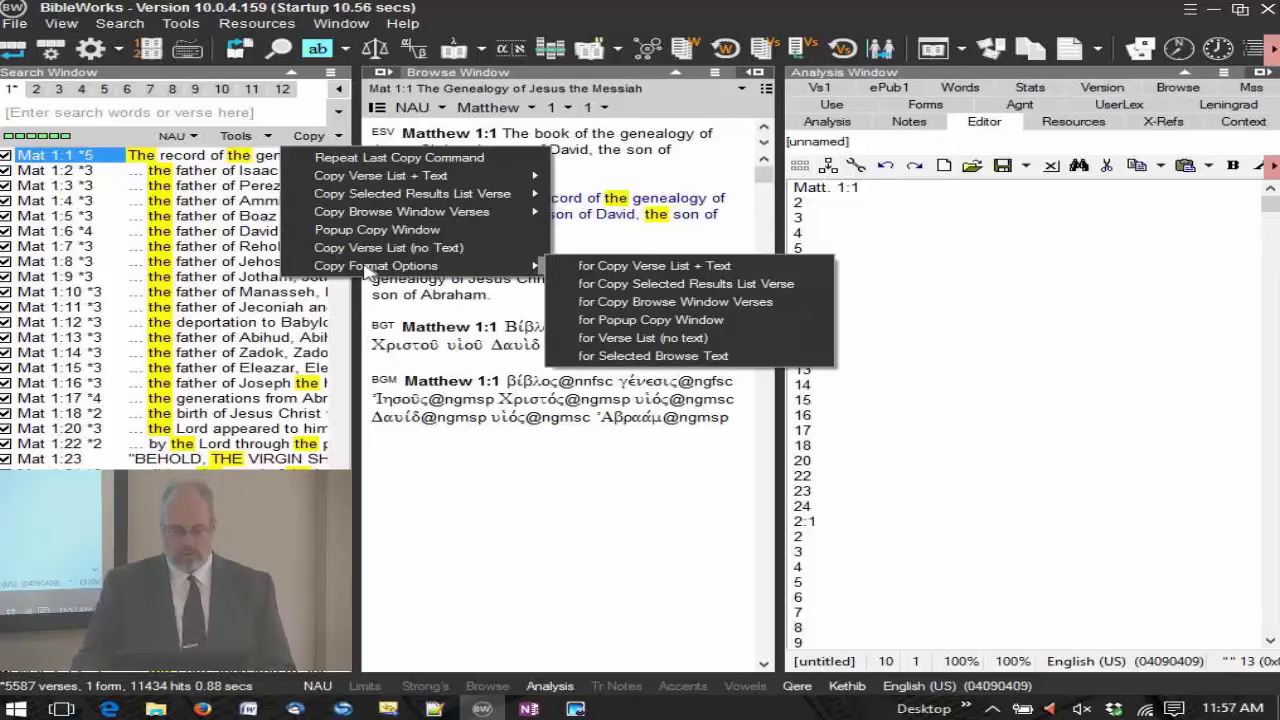
click(672, 342)
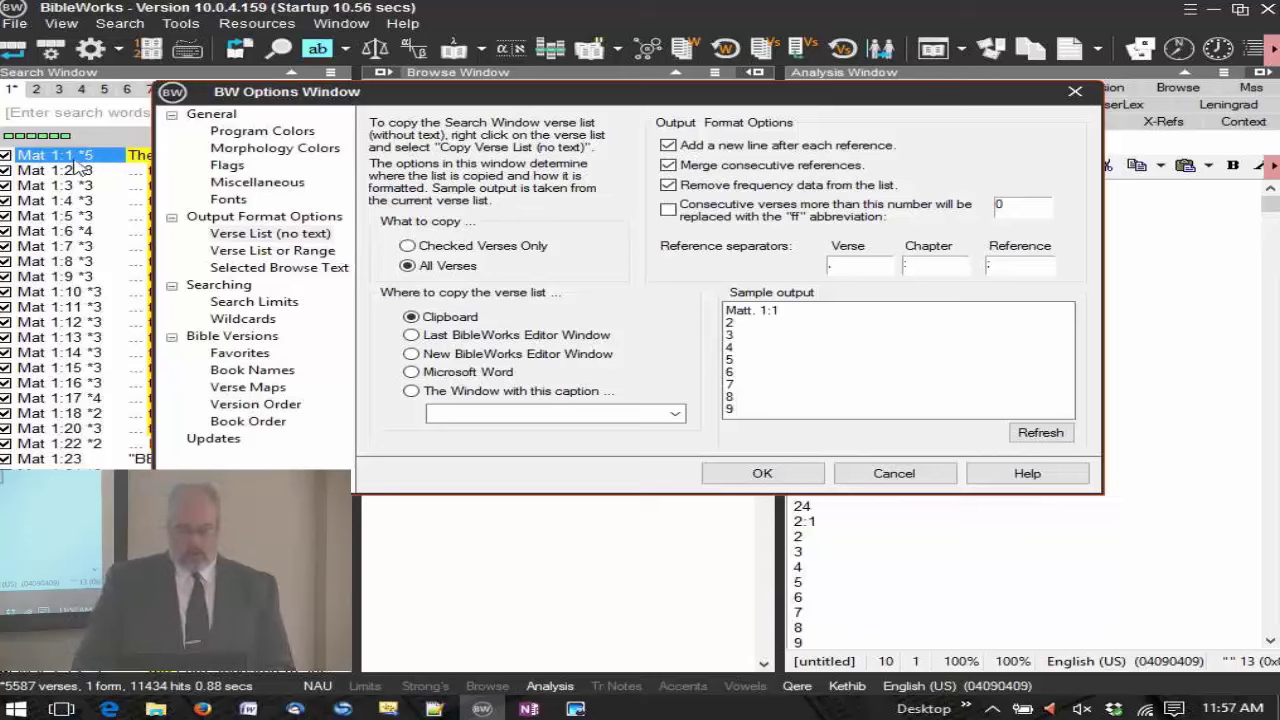
Uncheck verses Mat 1:2, 1:4, 1:6, 1:12 and 1:9 in the search results.
click(6, 168)
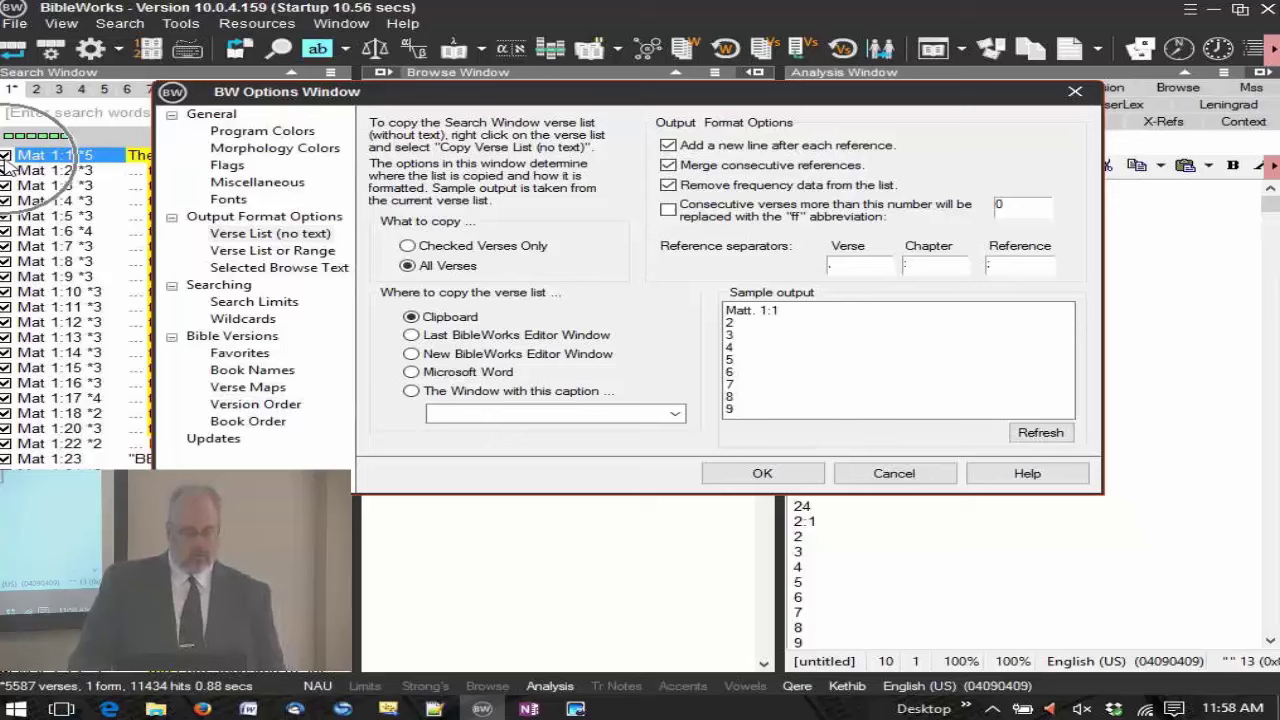
click(6, 170)
click(6, 200)
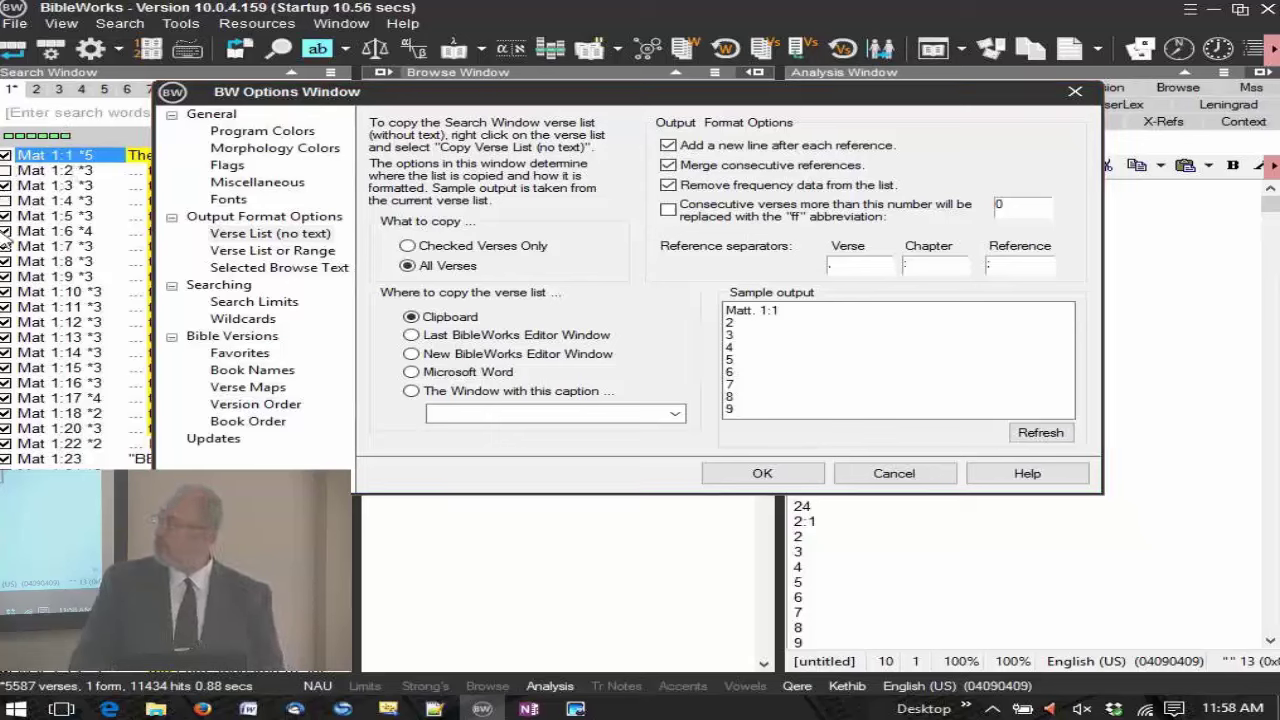
click(6, 231)
click(6, 322)
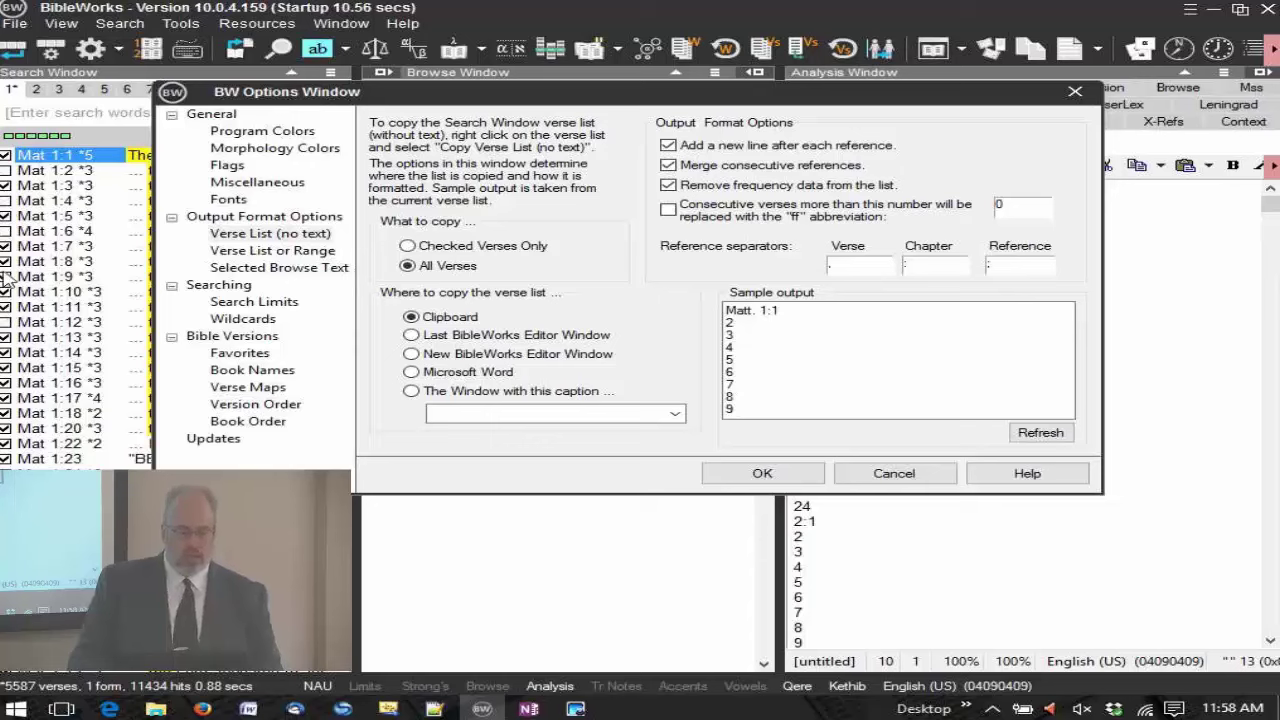
click(6, 277)
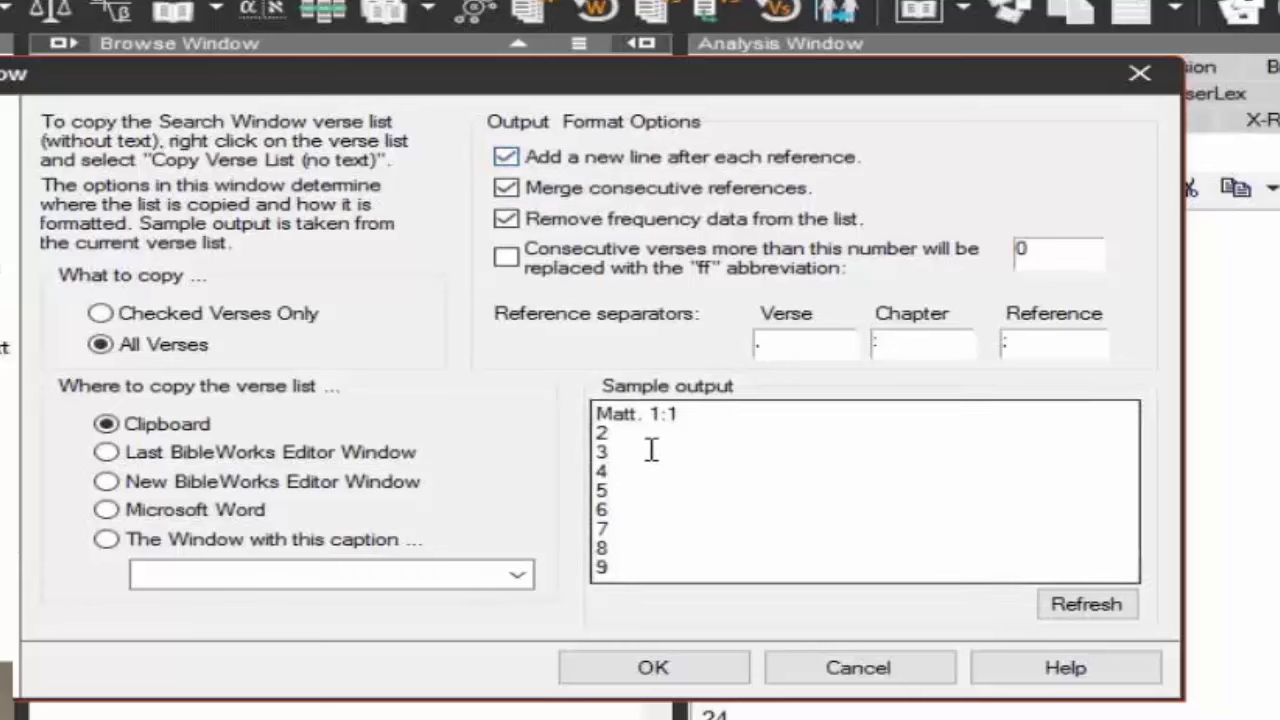
Turn off the new line after each reference and merging of consecutive references, keeping frequency data removed.
click(506, 157)
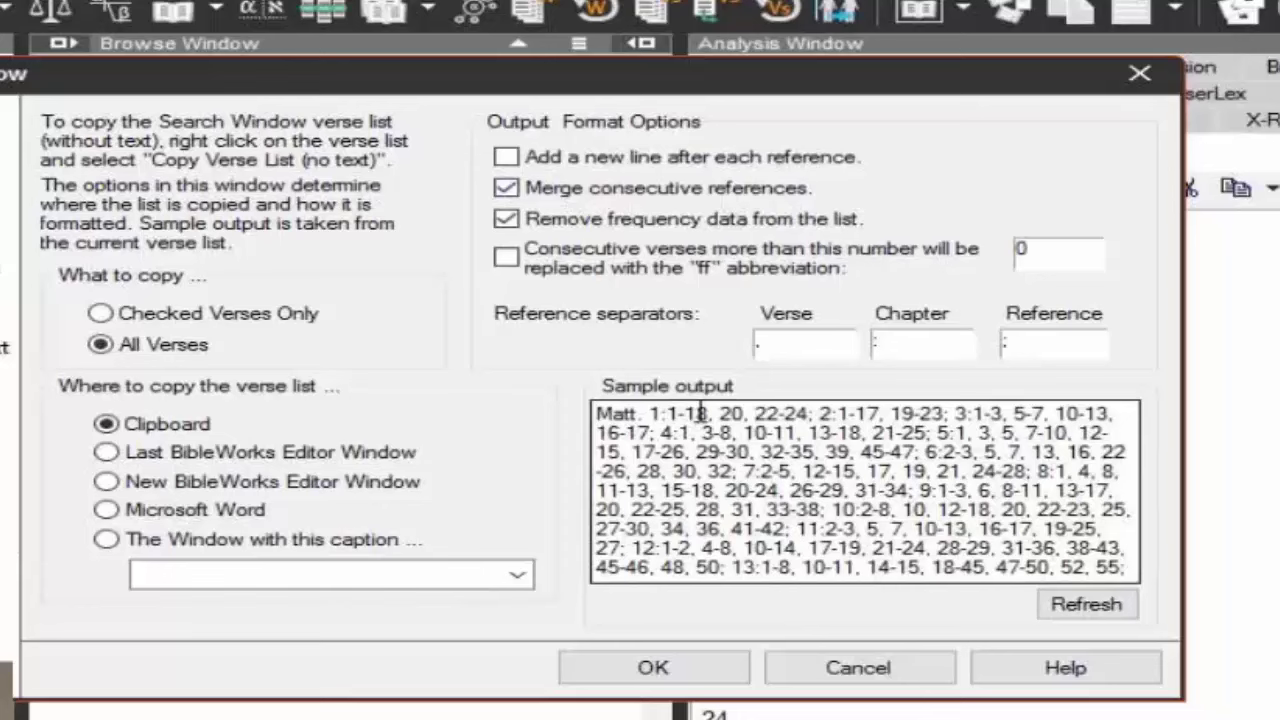
click(506, 188)
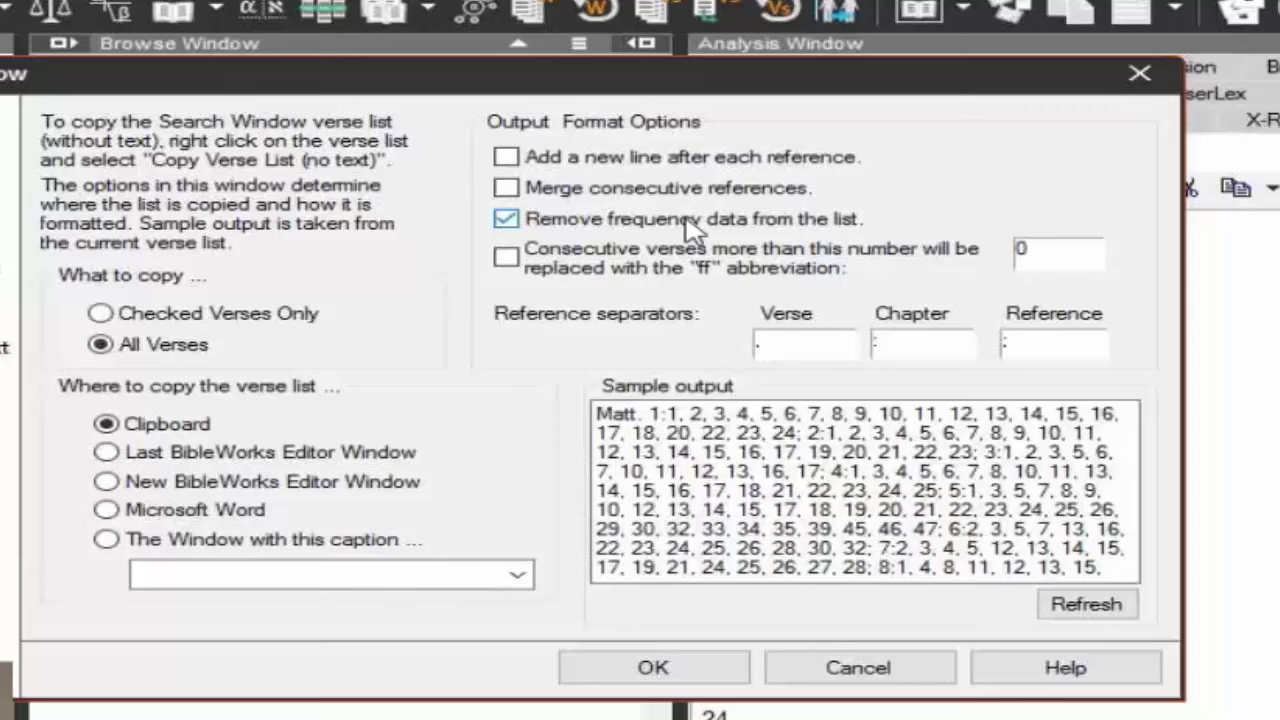
click(506, 219)
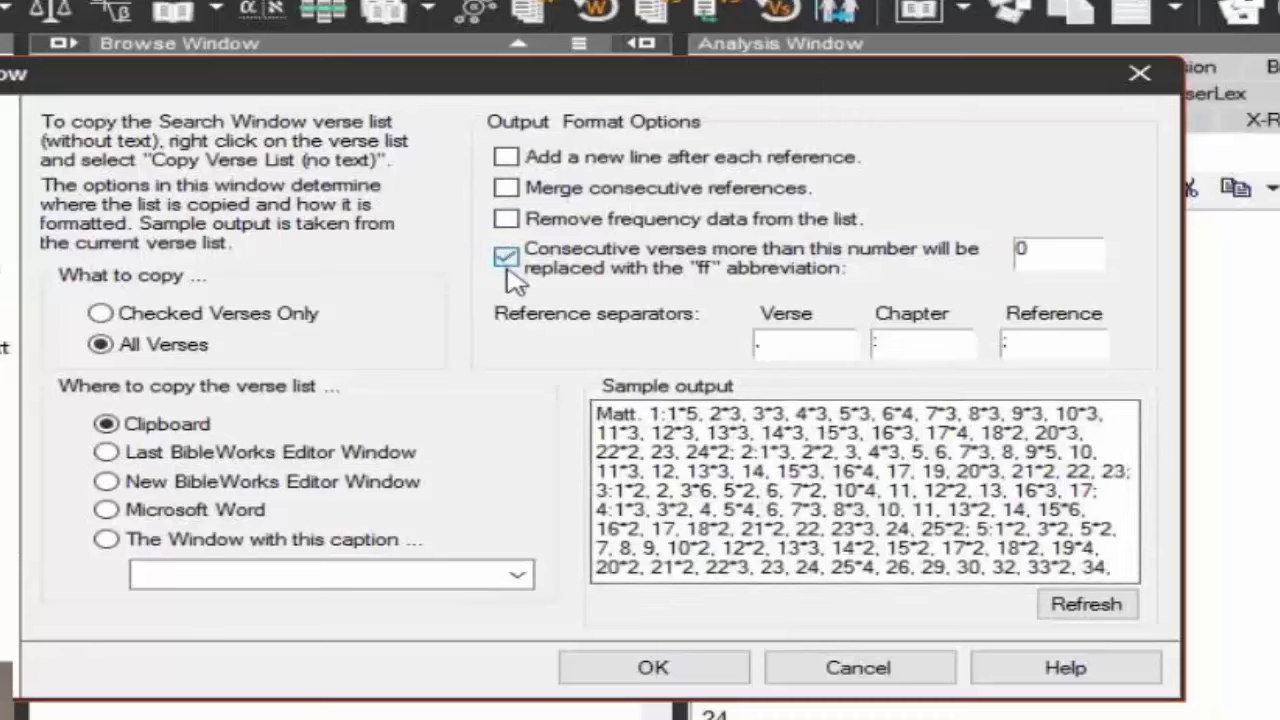
click(507, 220)
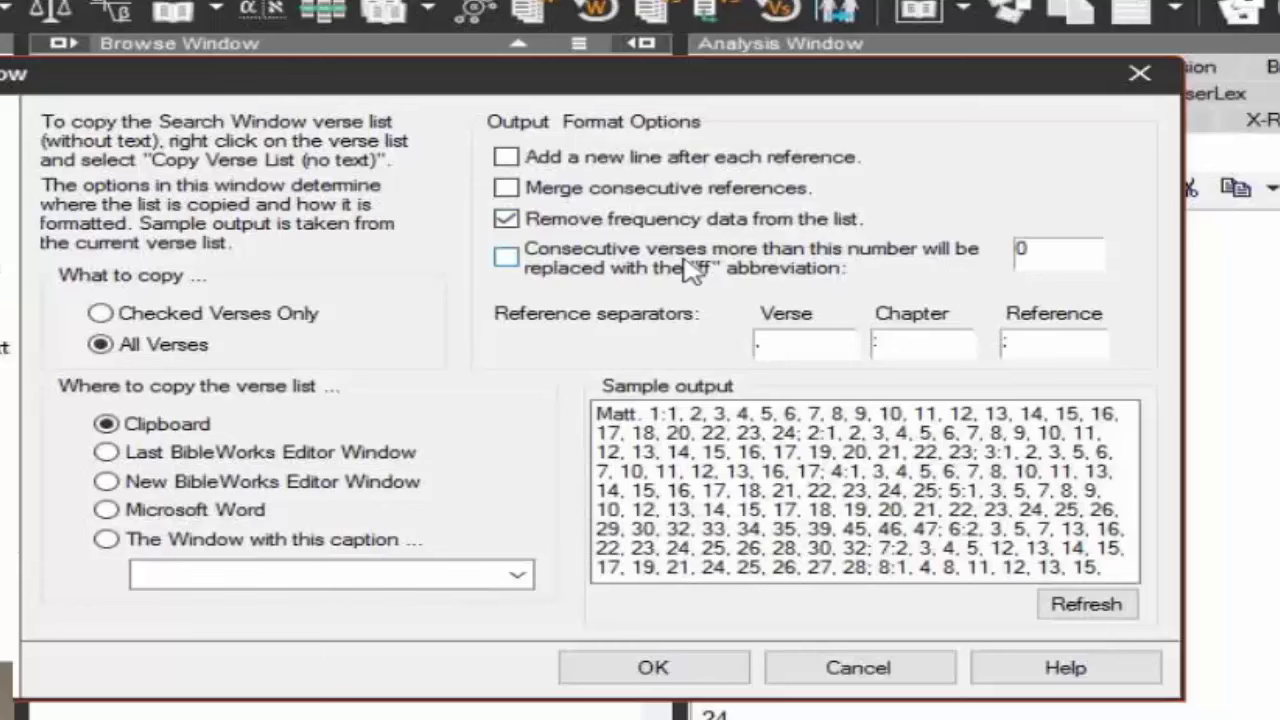
Turn on ff abbreviation for consecutive verses with a threshold of 2.
click(507, 259)
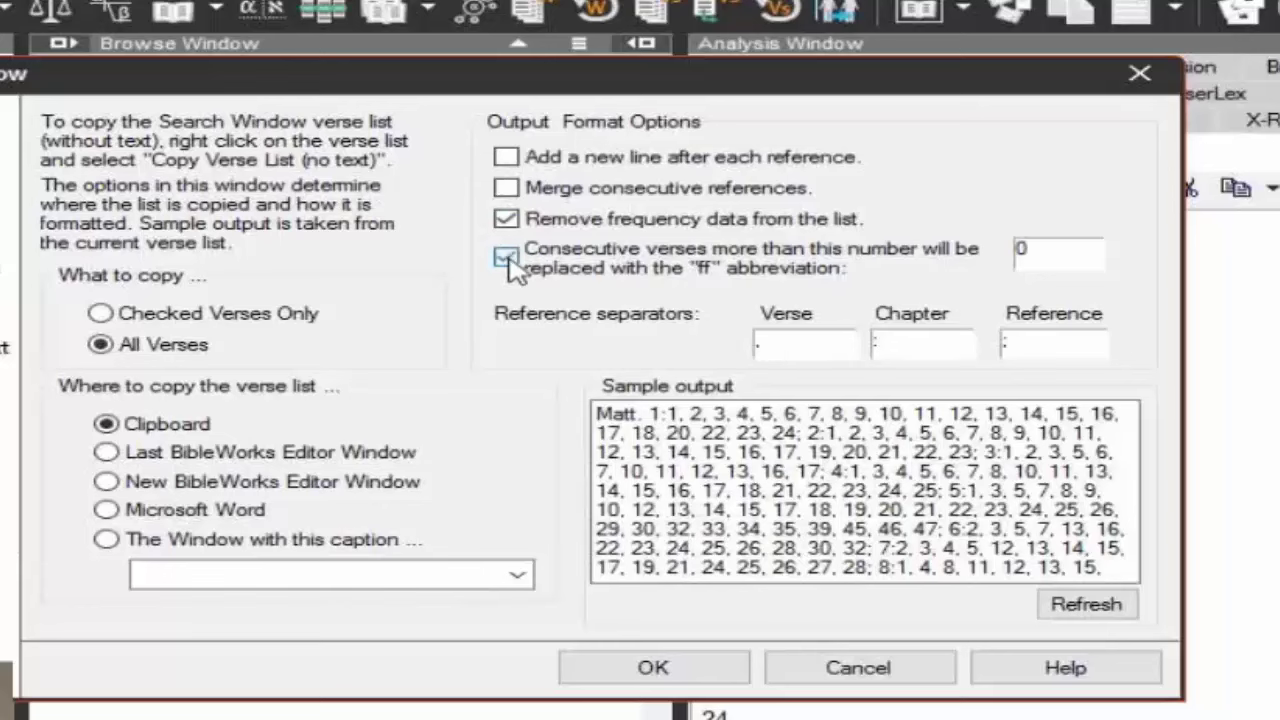
drag(1040, 249, 1016, 249)
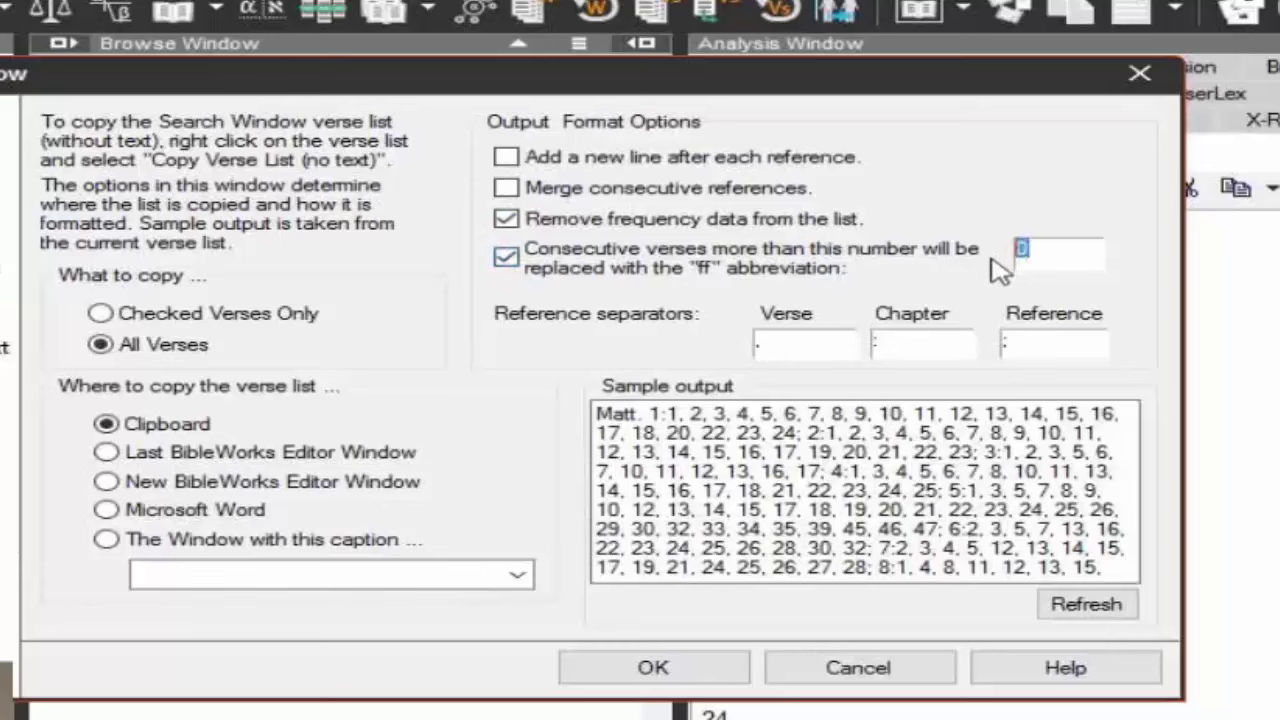
text(1)
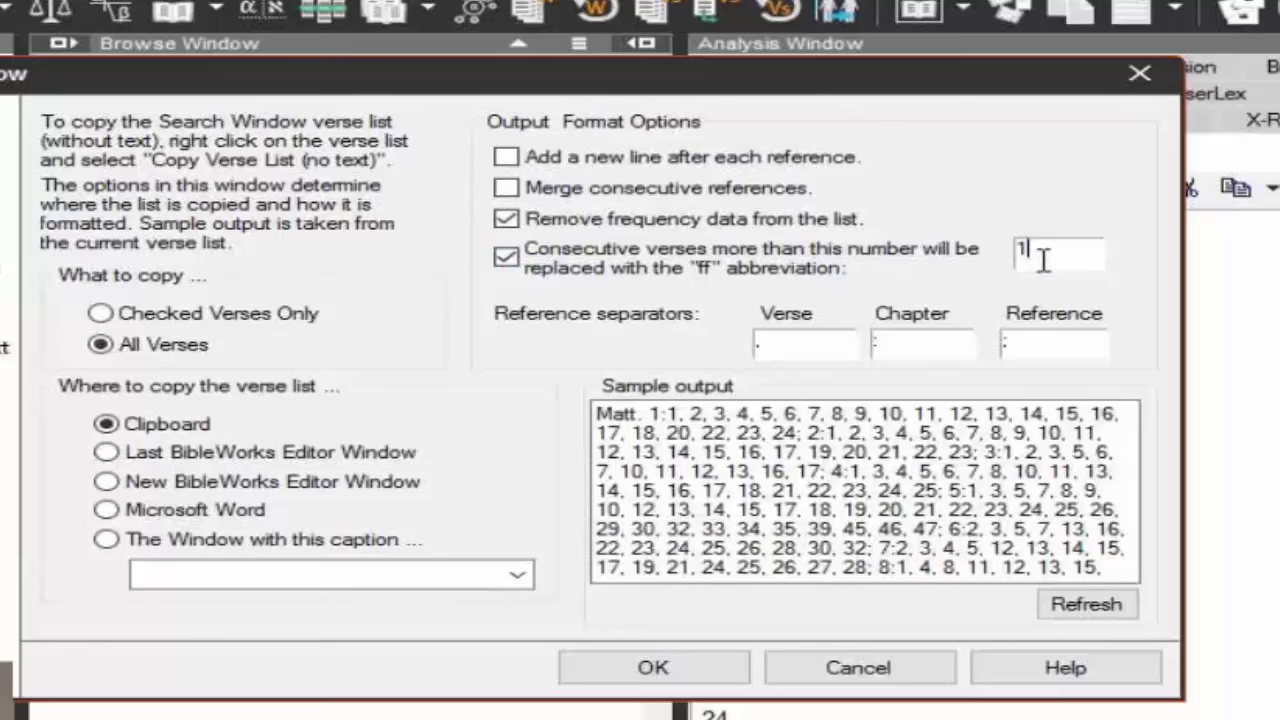
key(BackSpace)
text(2)
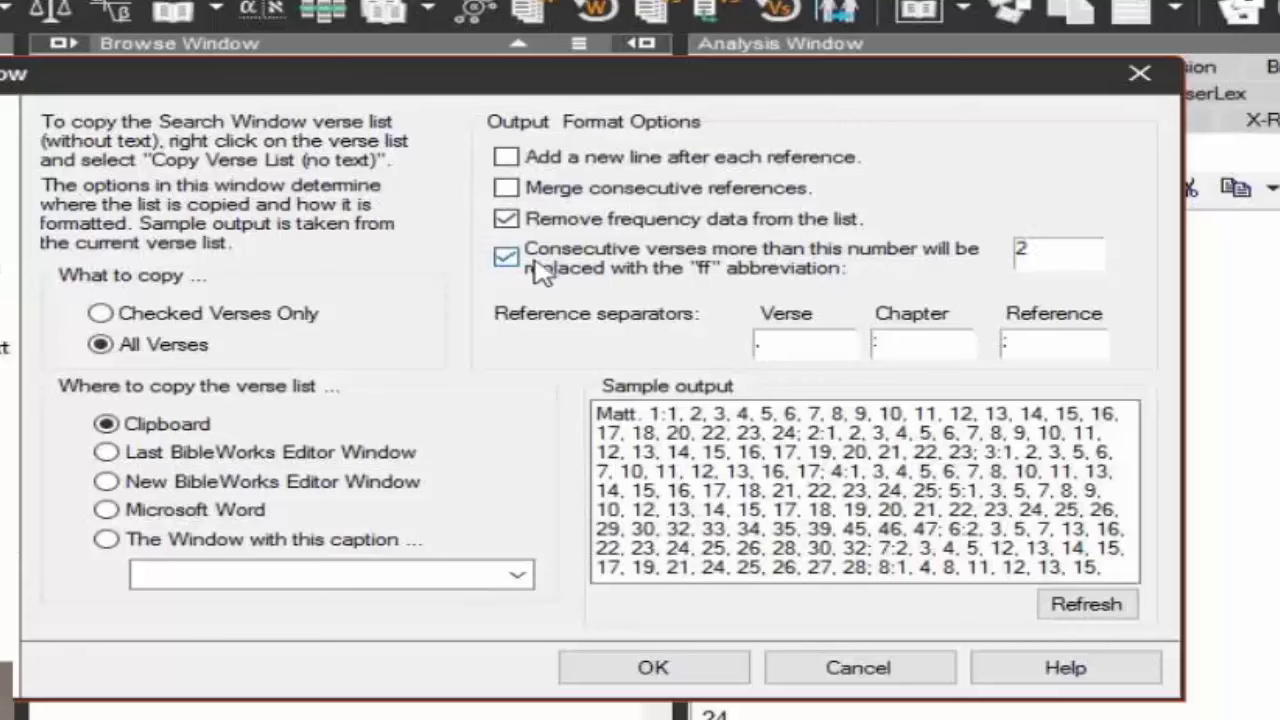
Re-enable merging consecutive references into ranges, turn ff abbreviation off and set the threshold to 0.
click(506, 188)
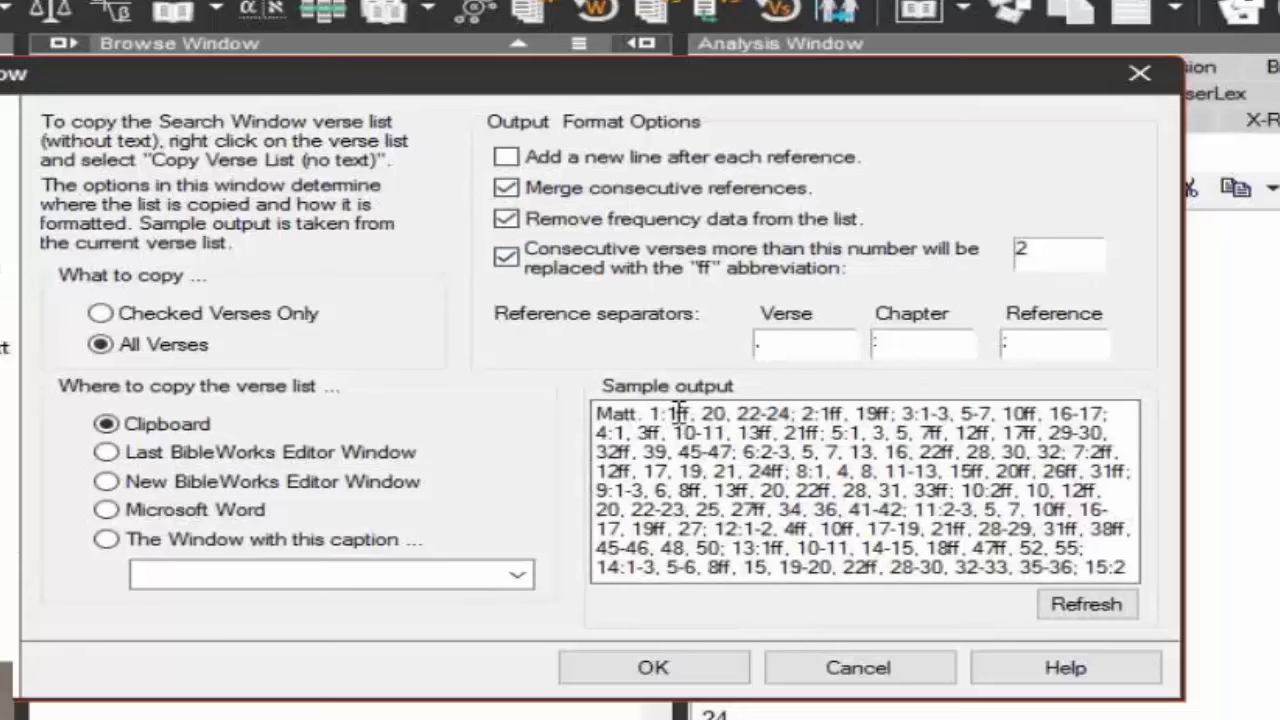
click(506, 257)
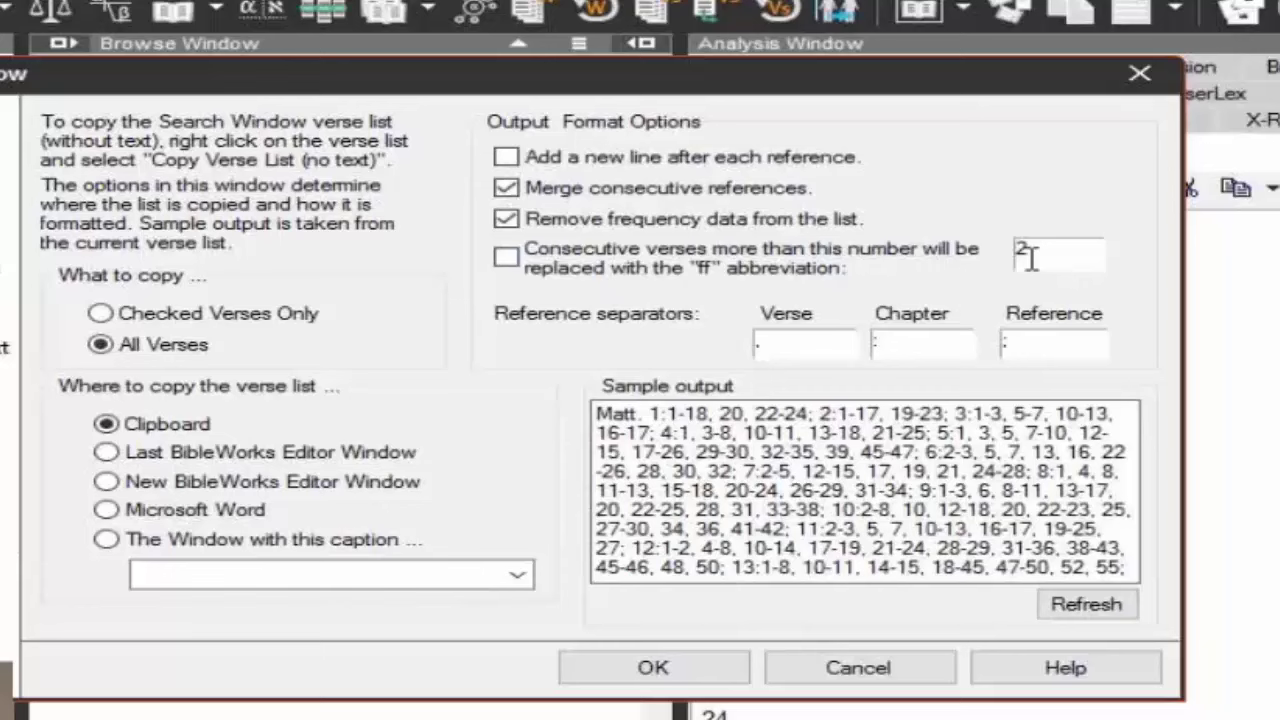
drag(1024, 249, 978, 260)
text(0)
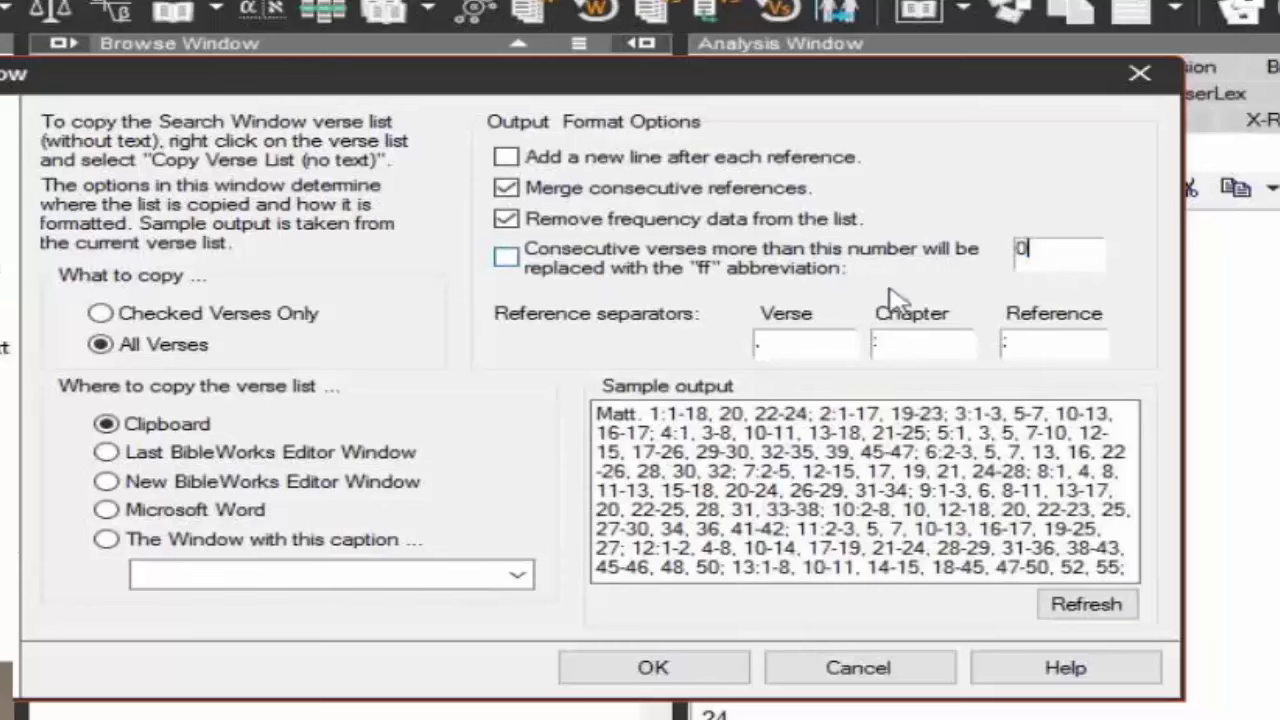
click(780, 342)
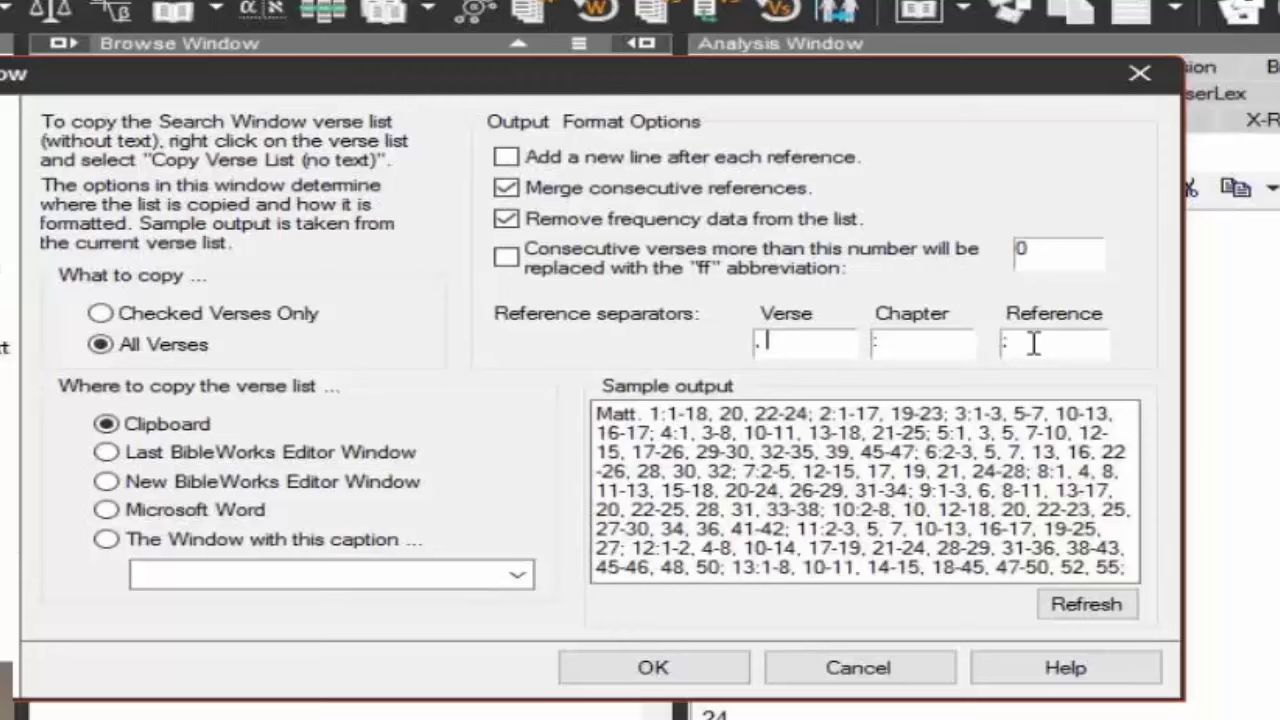
Refresh the sample, accept the copy settings, and close the editor document without saving.
click(1098, 606)
click(654, 670)
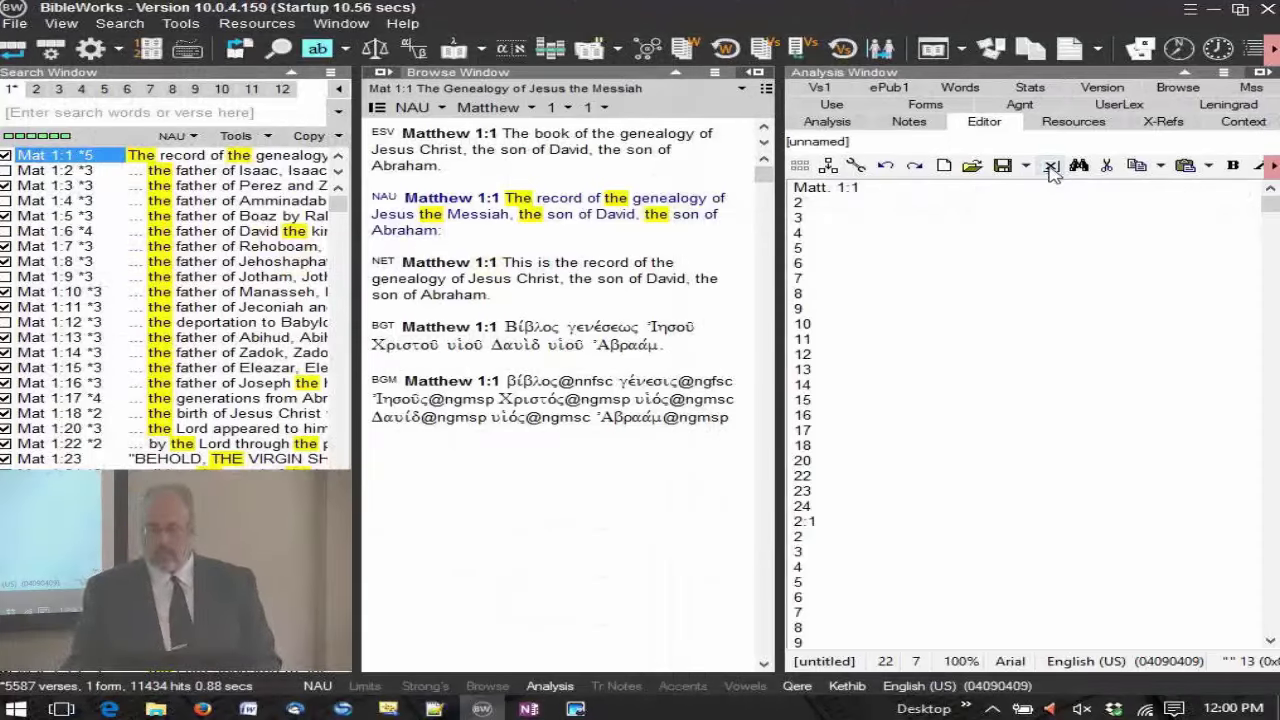
click(1052, 168)
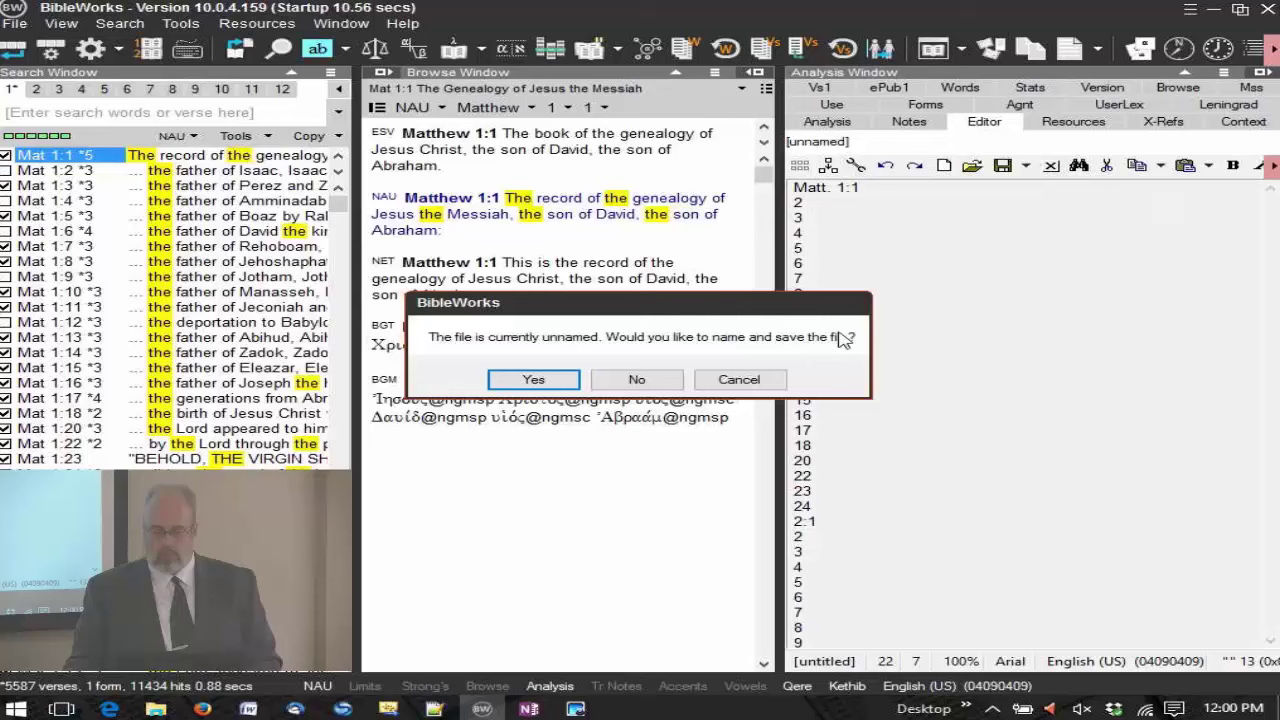
click(636, 381)
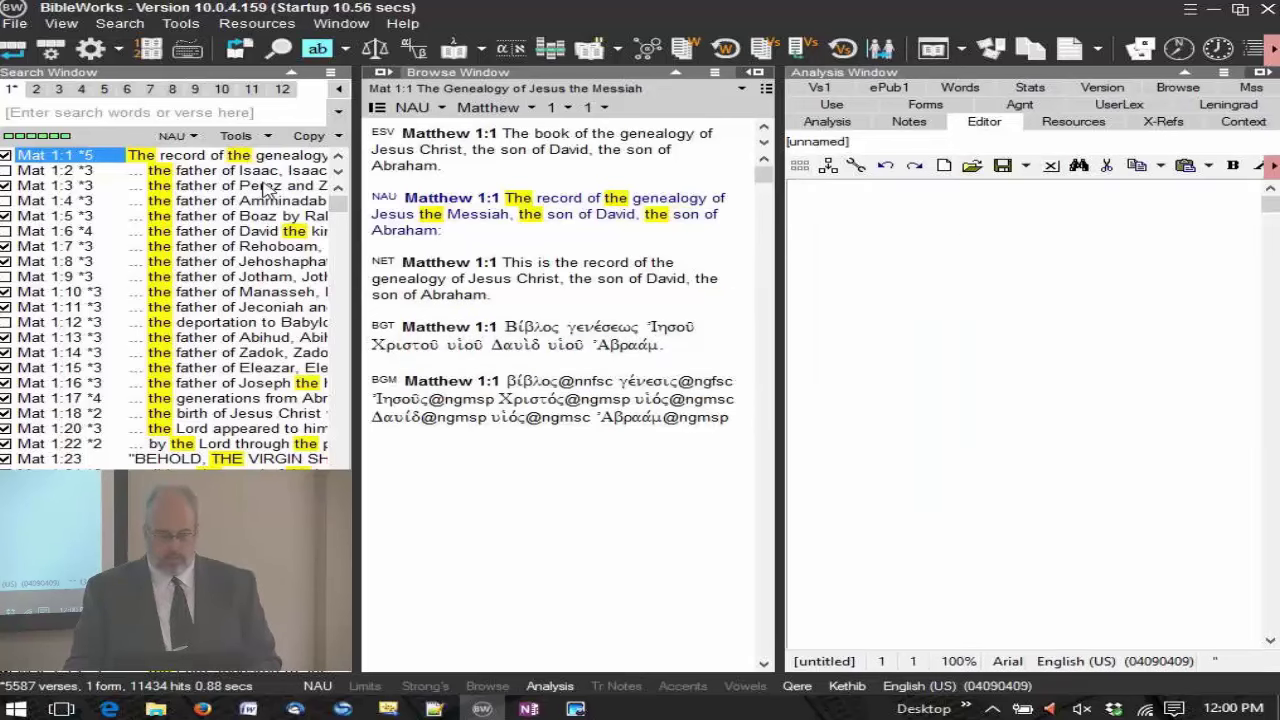
Copy the verse list without text again and paste it into the editor, starting Matt. 1:1-18.
right_click(282, 147)
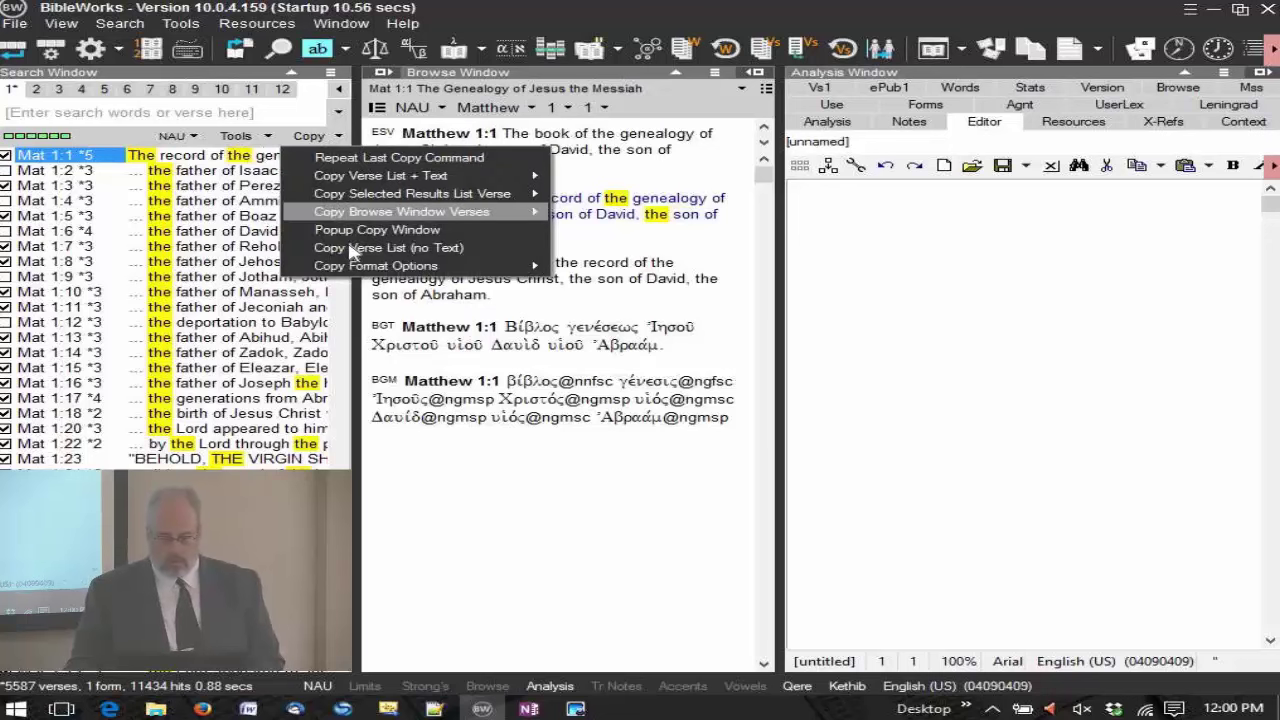
click(350, 248)
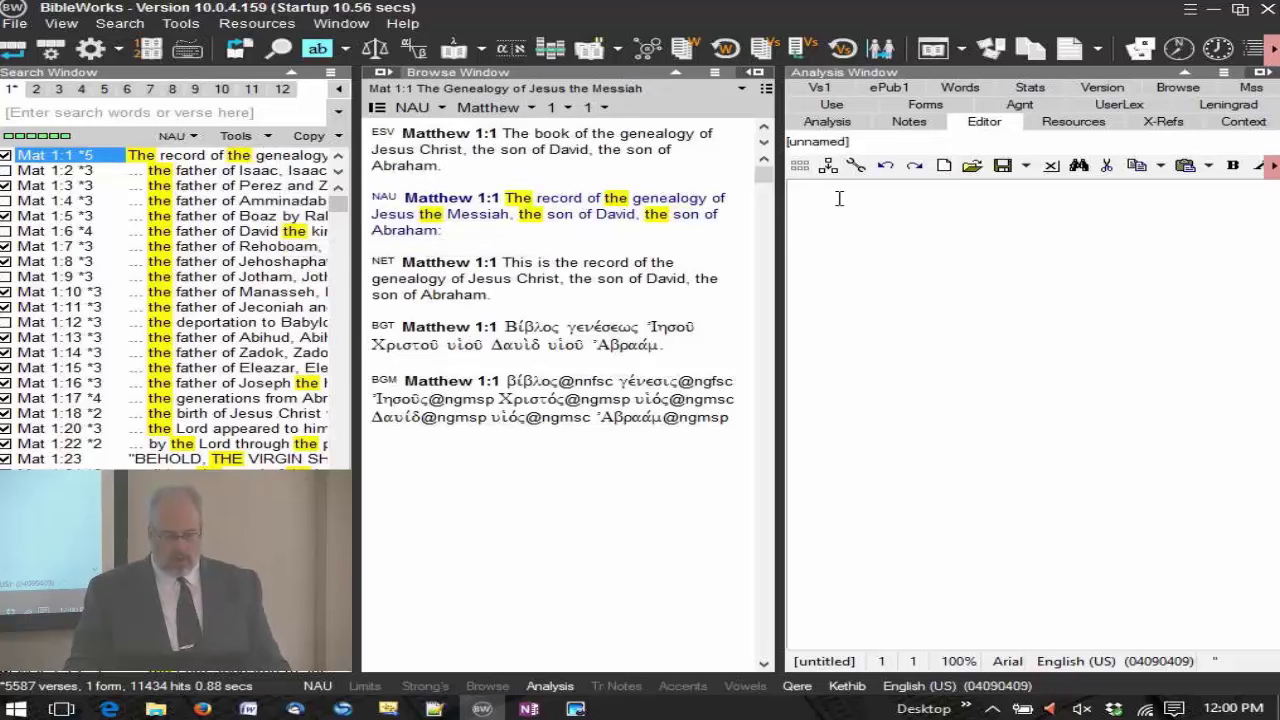
right_click(839, 198)
click(893, 245)
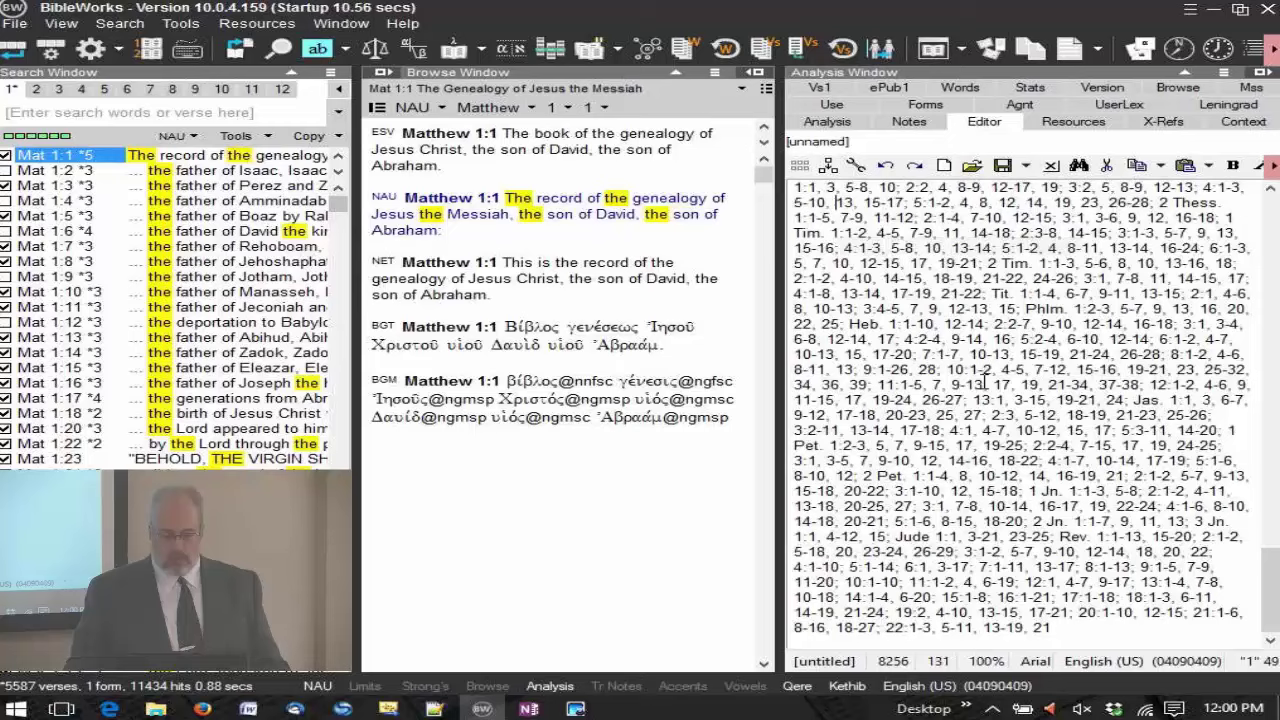
scroll(985, 383, up, 20)
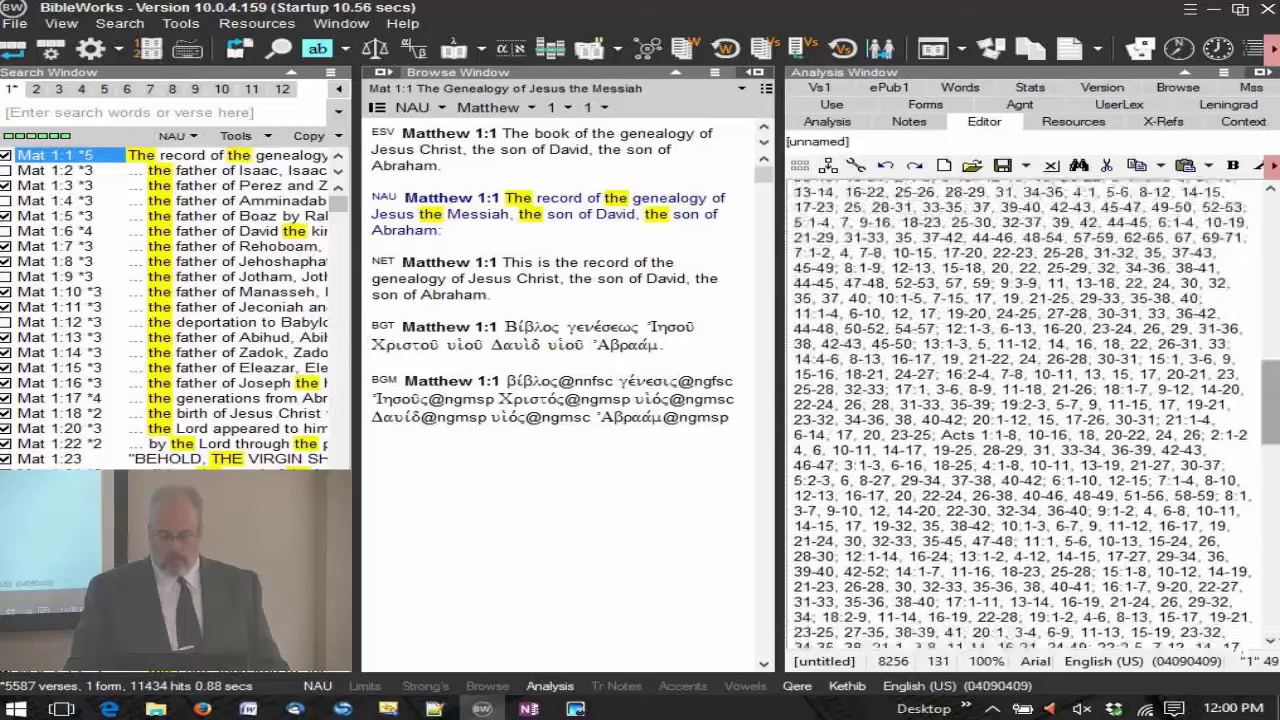
scroll(963, 397, up, 15)
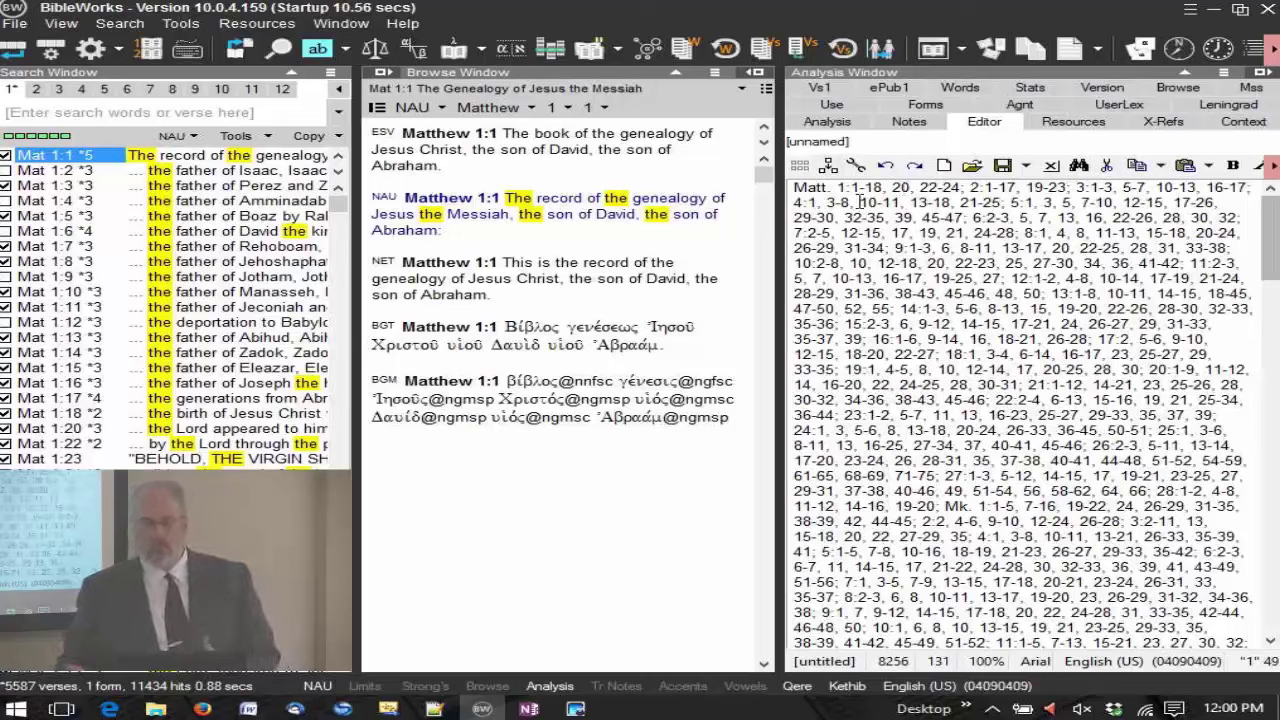
Search for .hophni to list its five verses, then close the editor document without saving.
click(229, 112)
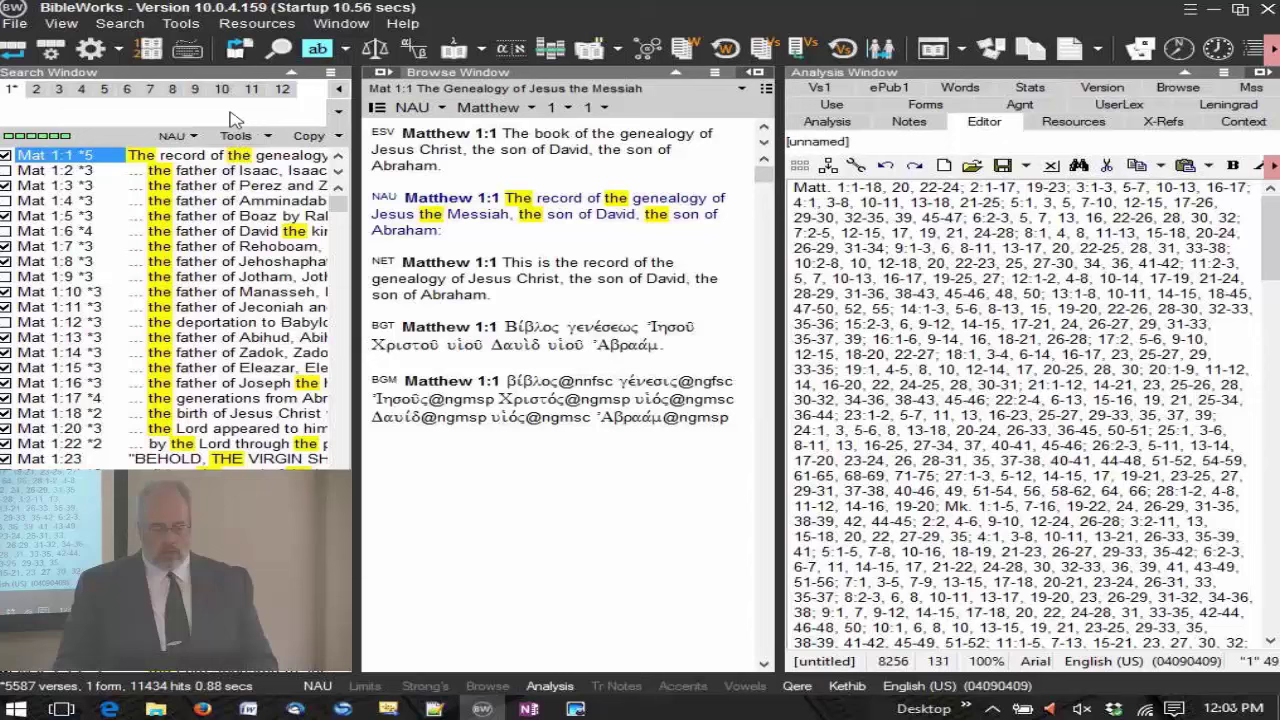
text(.hophni)
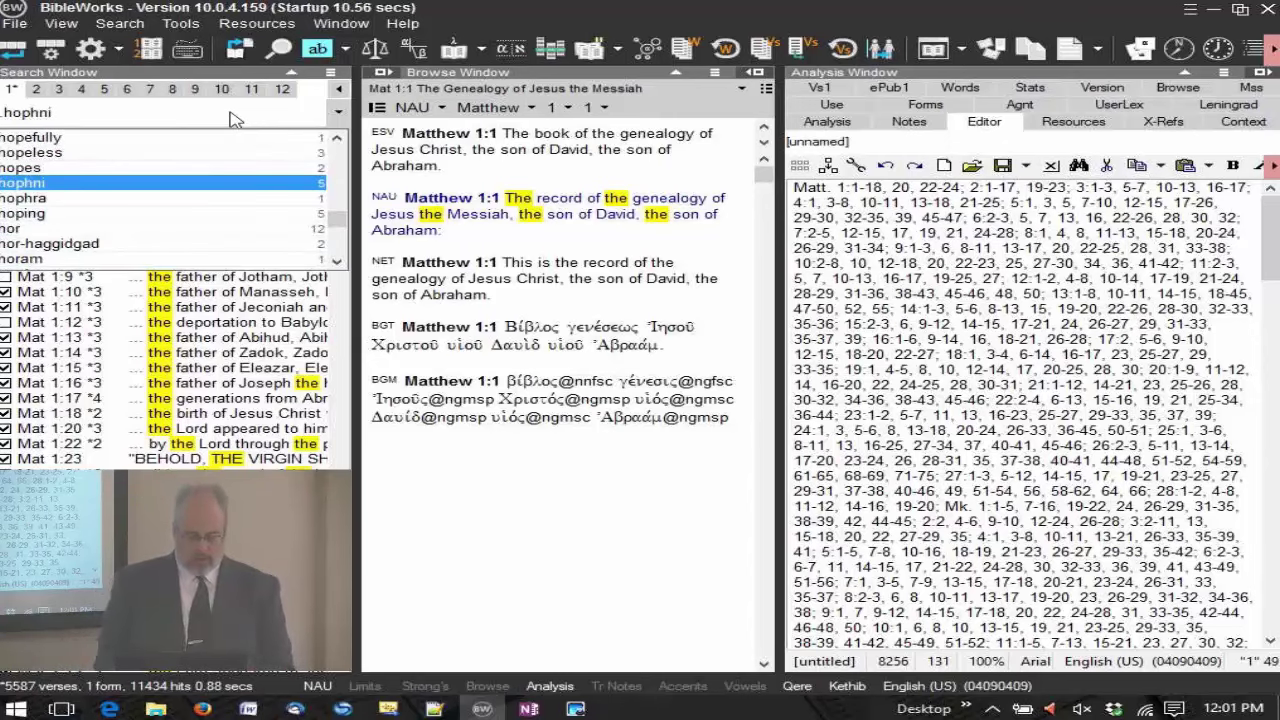
key(Return)
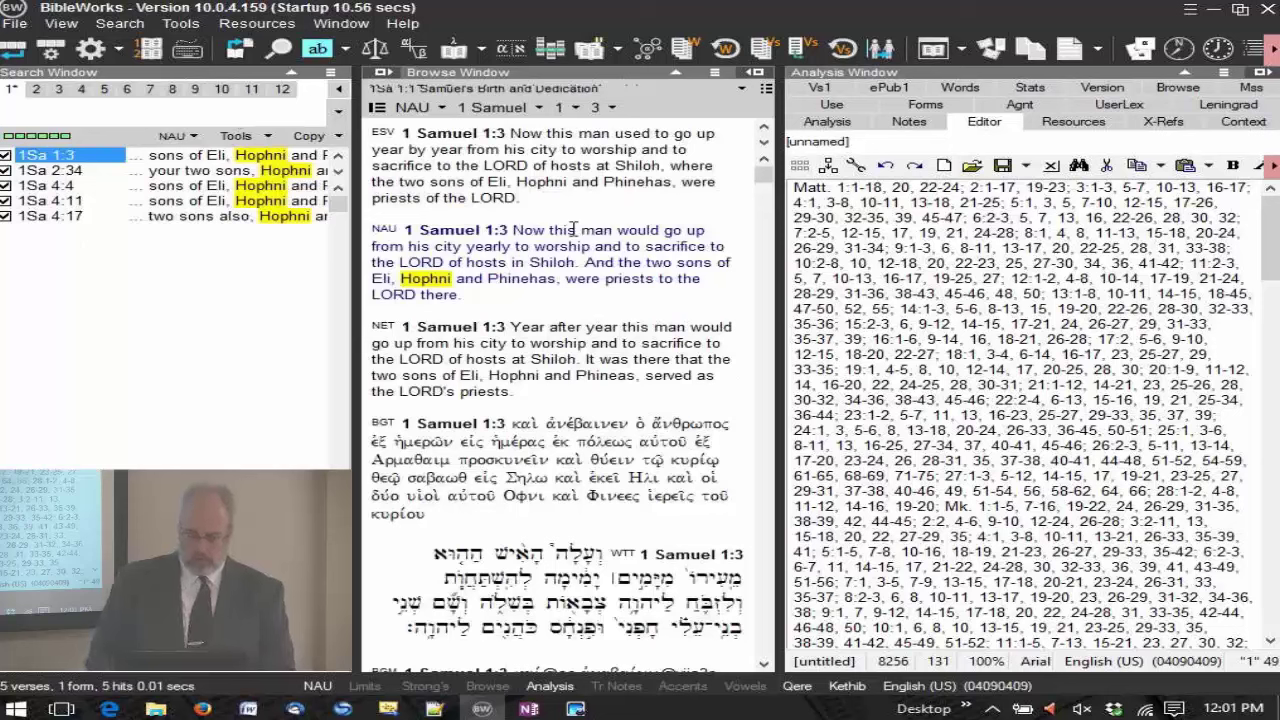
click(1050, 166)
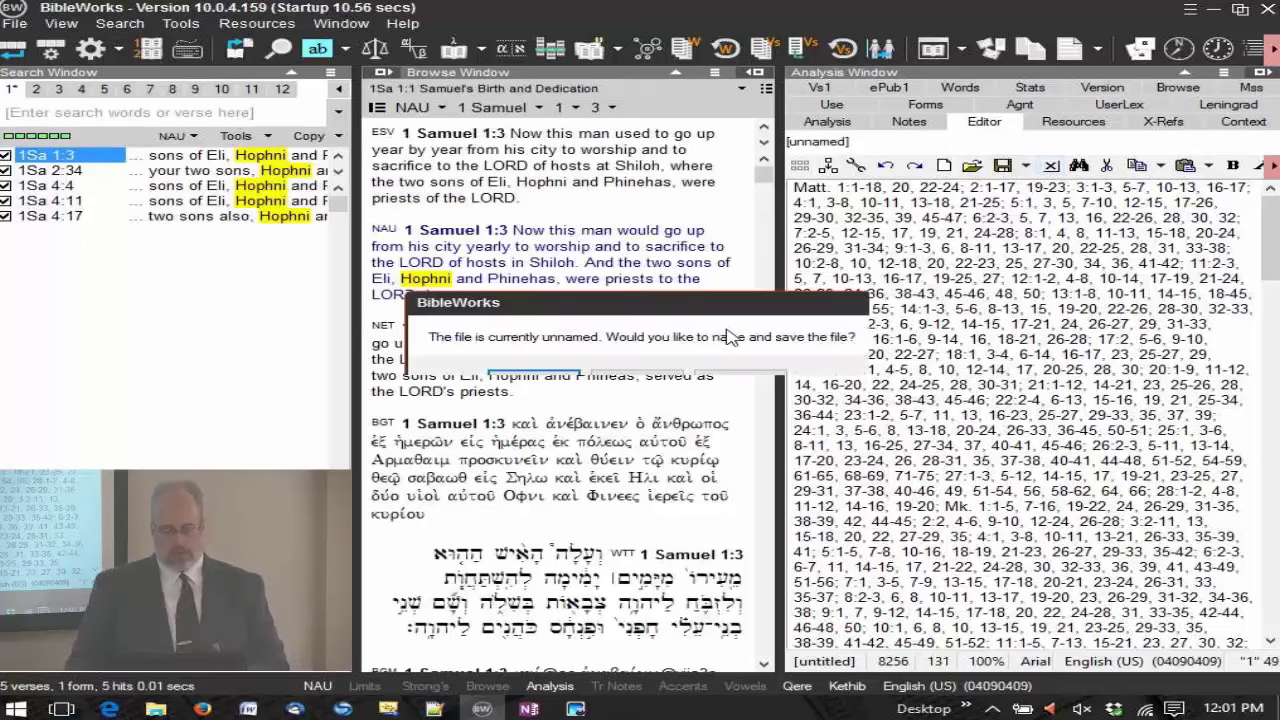
click(658, 378)
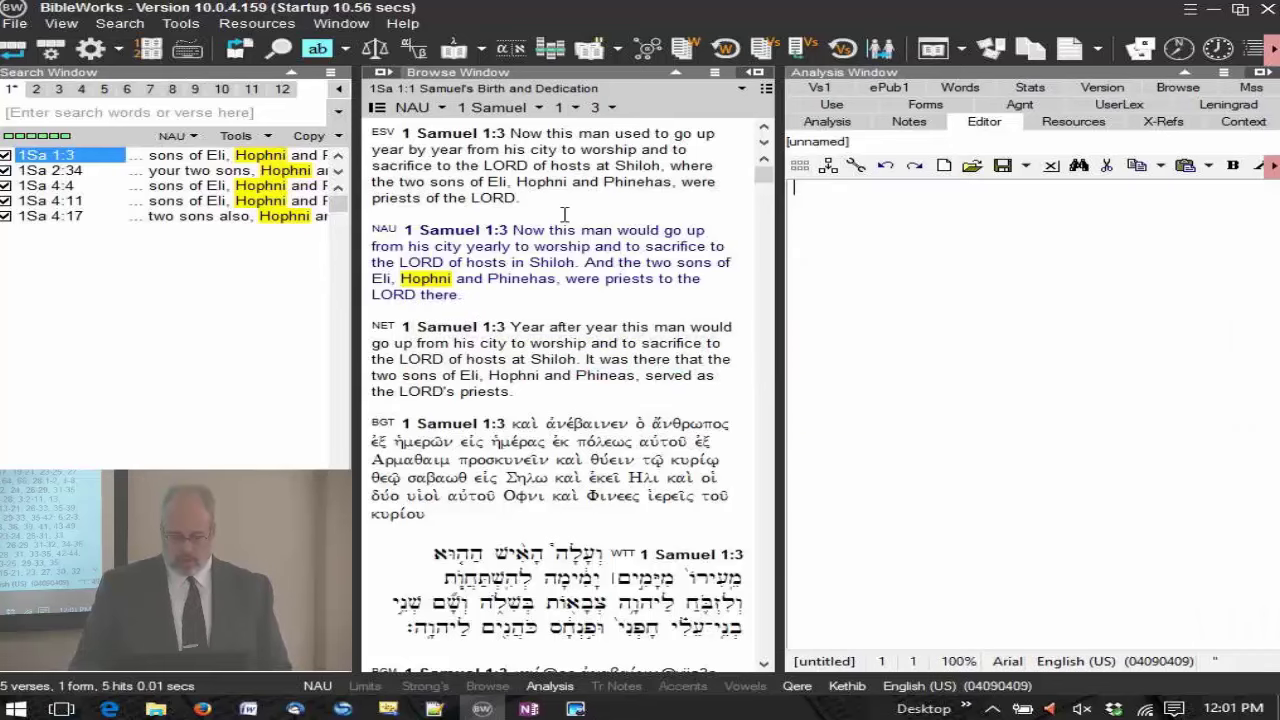
Copy the five Hophni verses with their references and NAU text using Copy Verse List + Text.
click(328, 138)
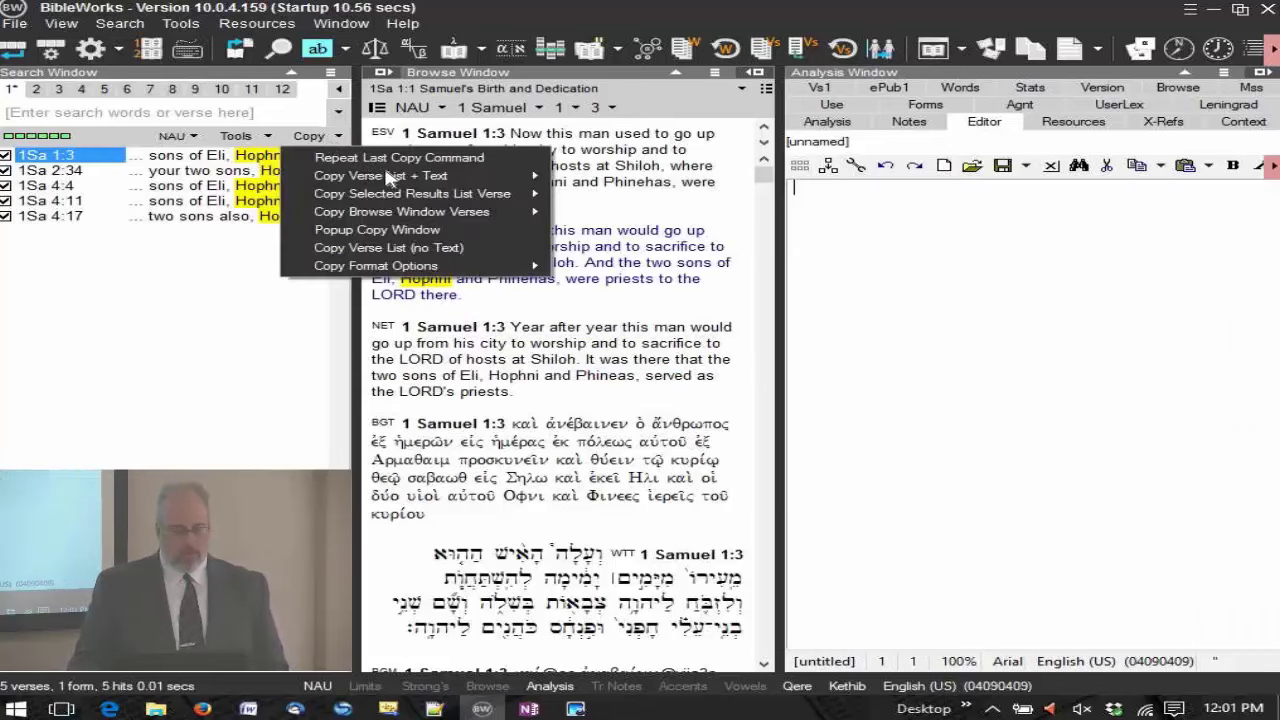
click(600, 176)
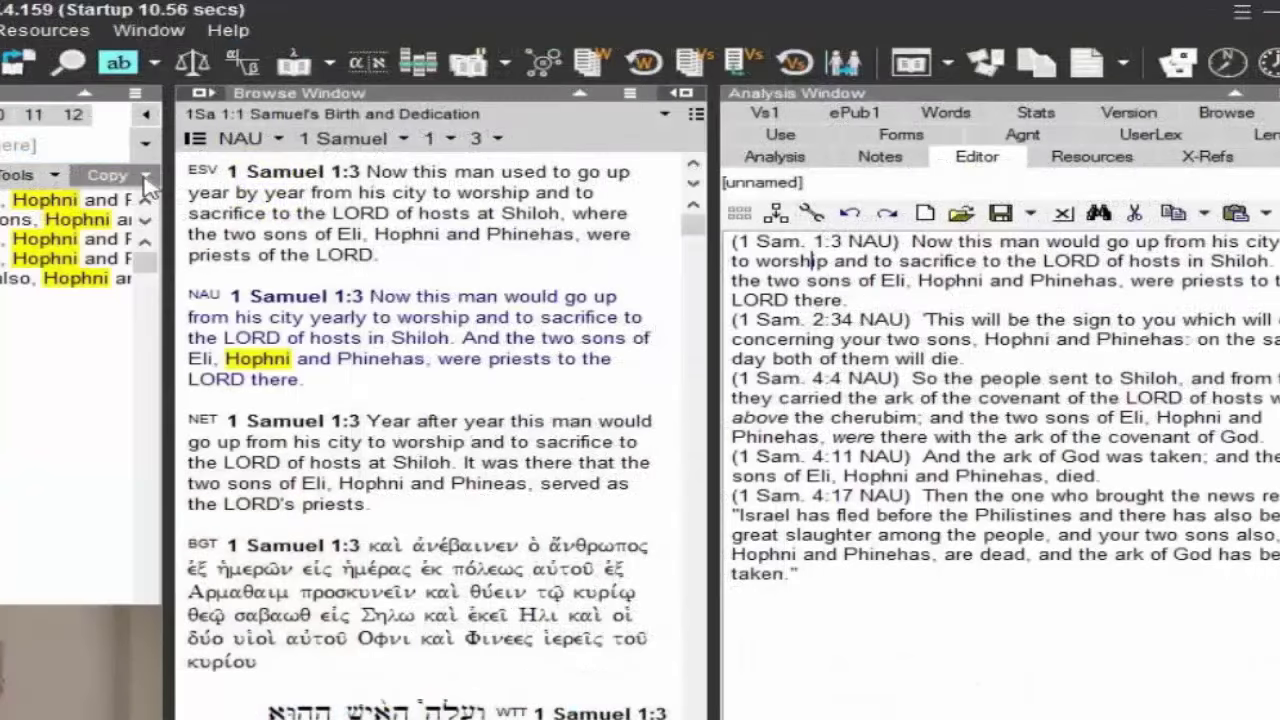
Open Copy Format Options for Copy Verse List + Text.
click(145, 177)
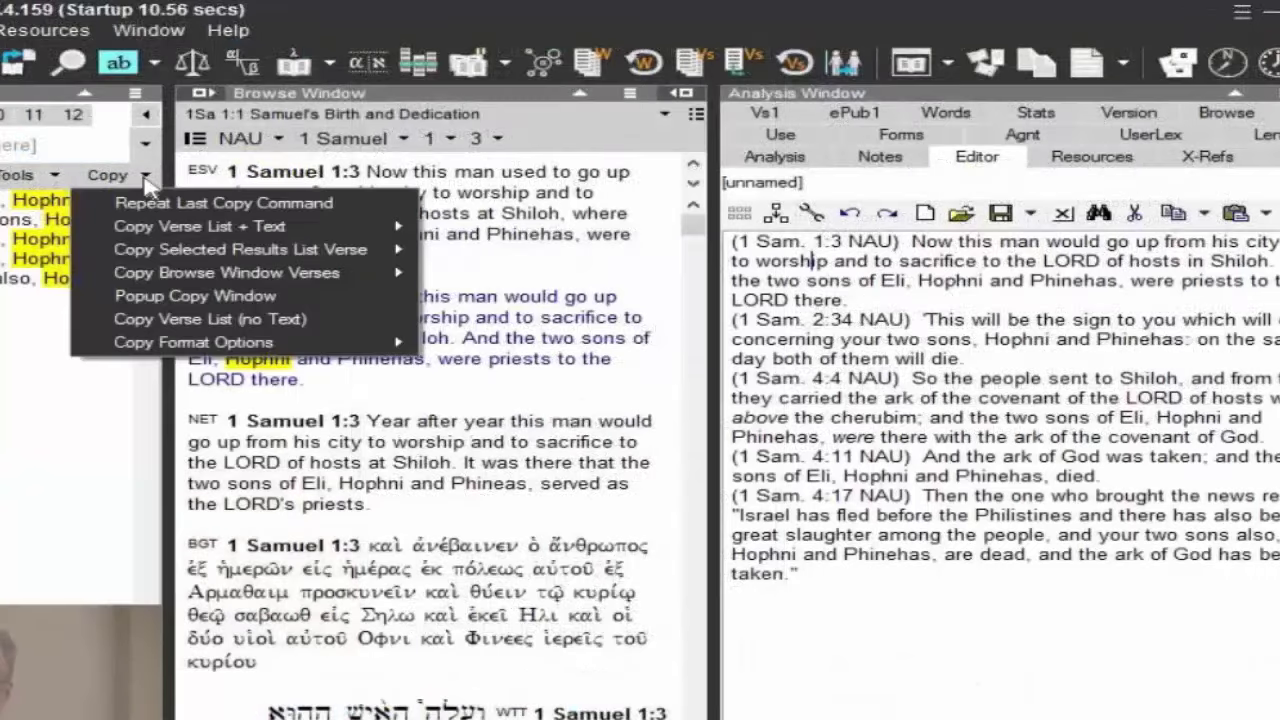
mouse_move(205, 355)
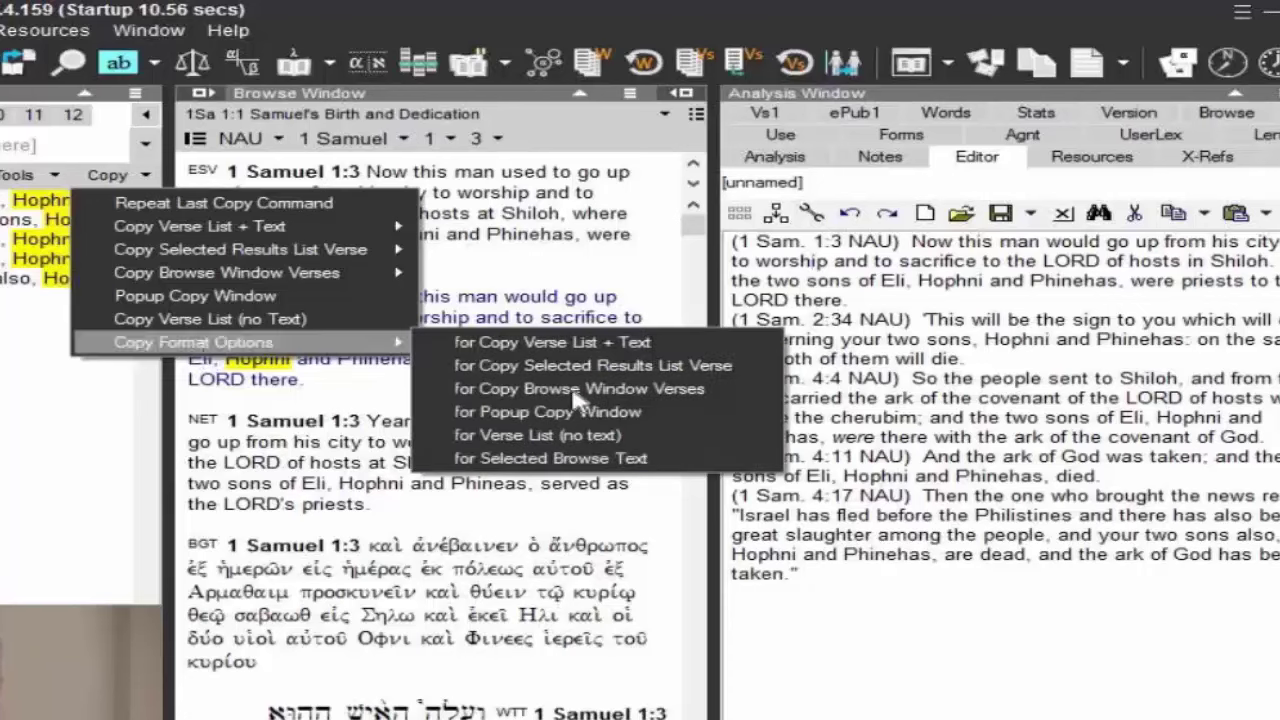
click(607, 340)
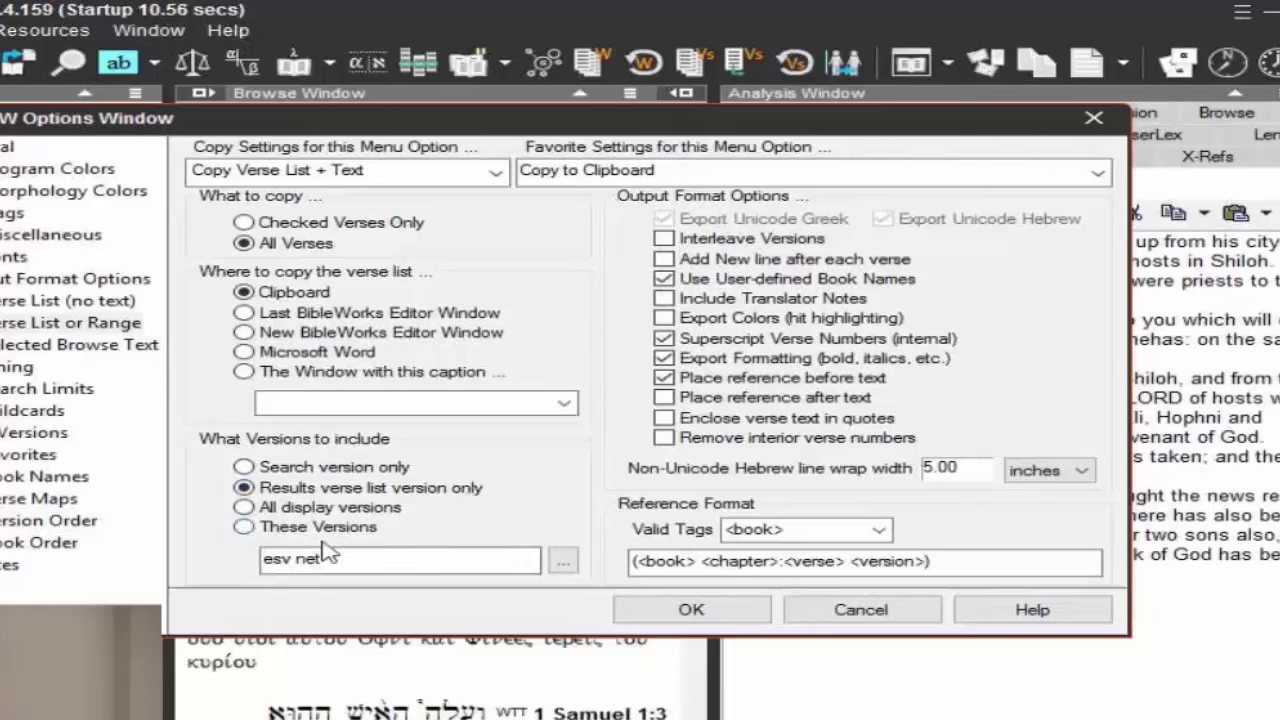
Edit the These Versions field to esv and select These Versions so only ESV text is copied.
drag(337, 560, 236, 565)
text(ev)
click(242, 526)
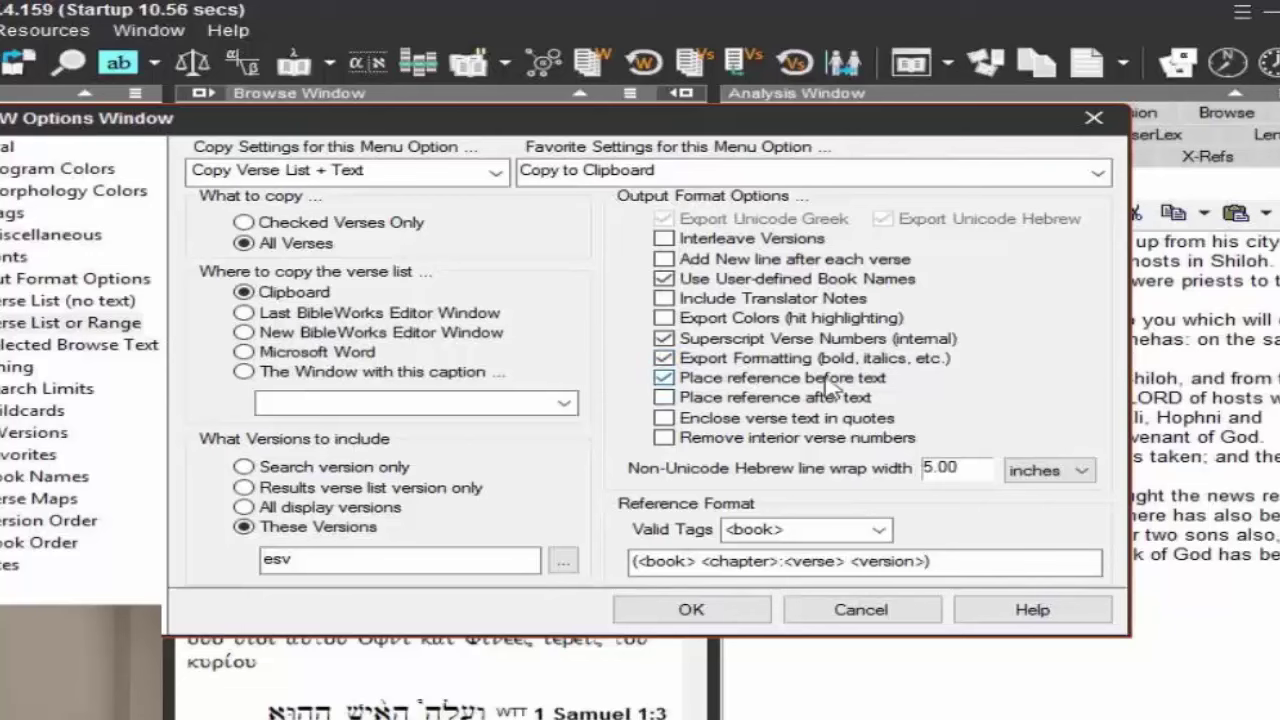
Switch the copy settings from reference-before-text to reference-after-text.
click(664, 378)
click(665, 398)
Wrap the reference format in bold tags: (<b><book> <chapter>:<verse> <version></b>).
drag(847, 562, 928, 563)
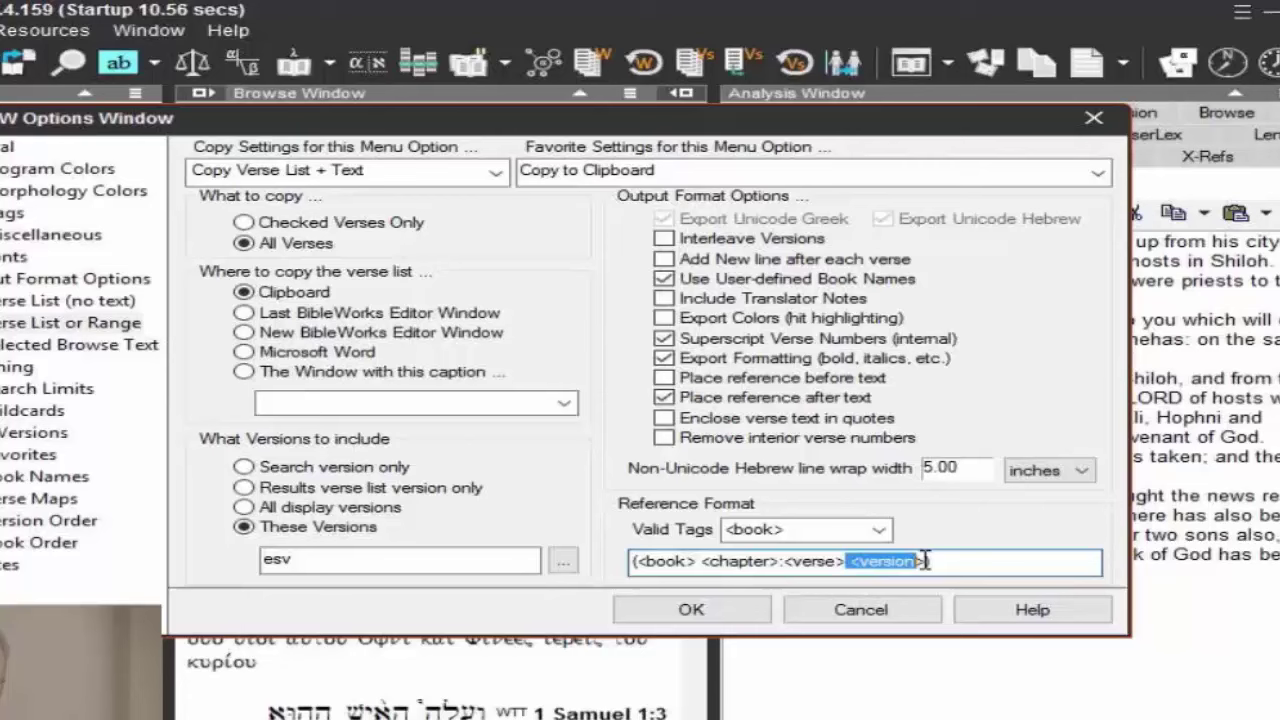
click(880, 531)
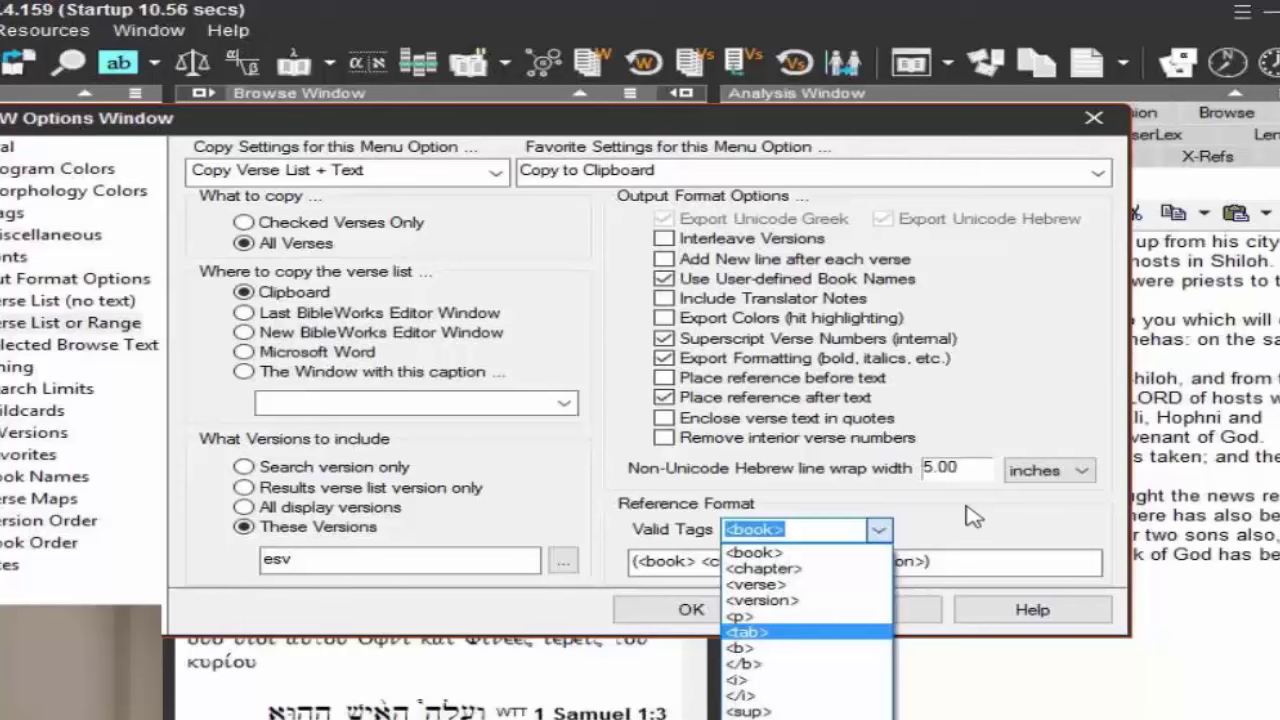
click(972, 542)
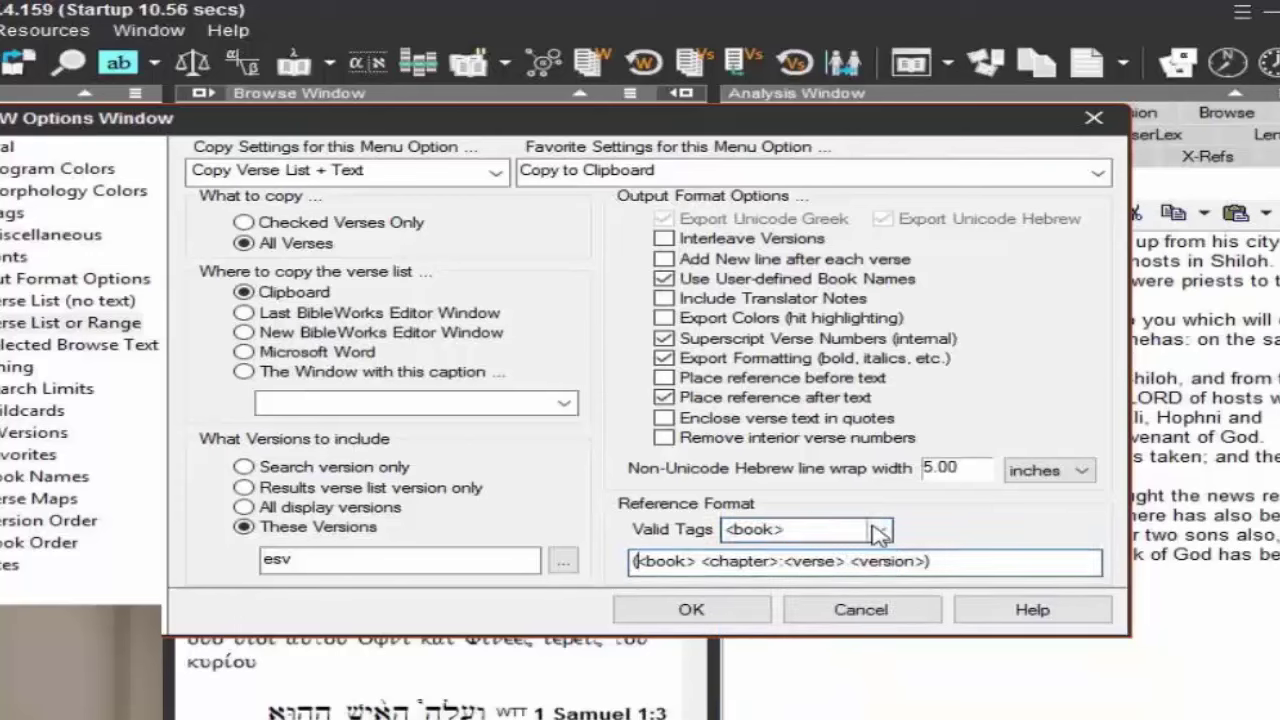
click(803, 532)
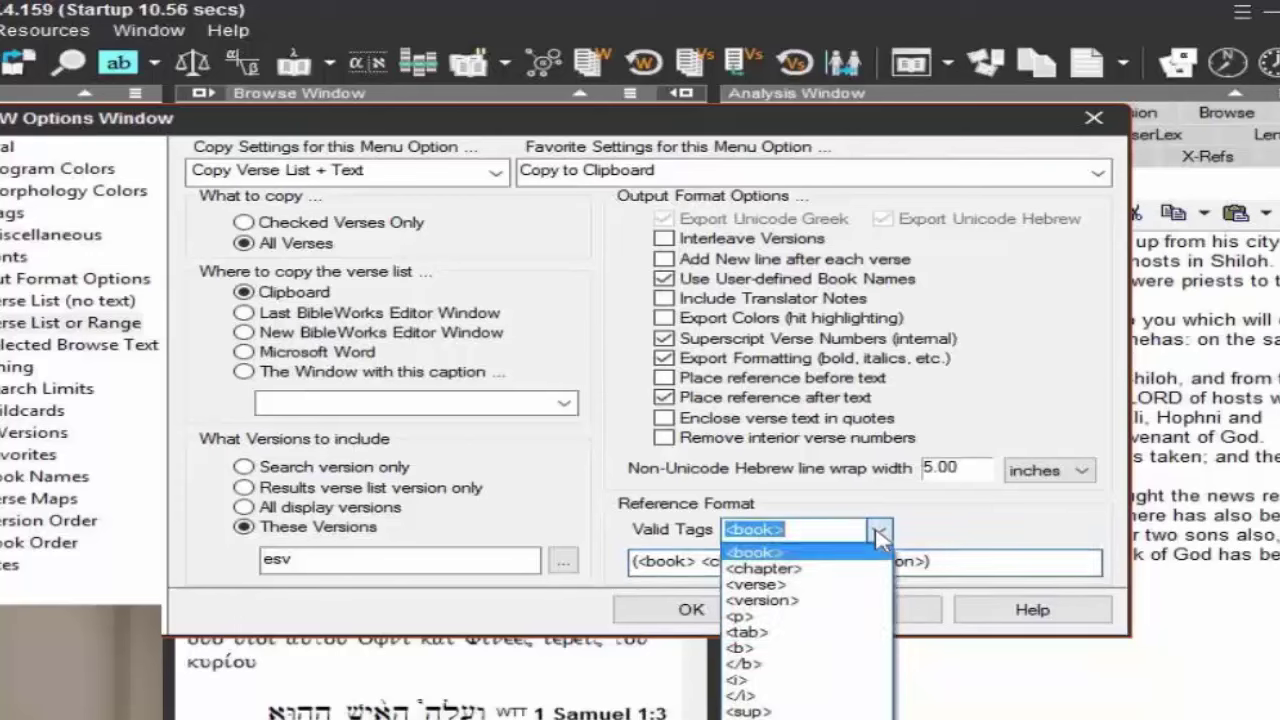
click(770, 650)
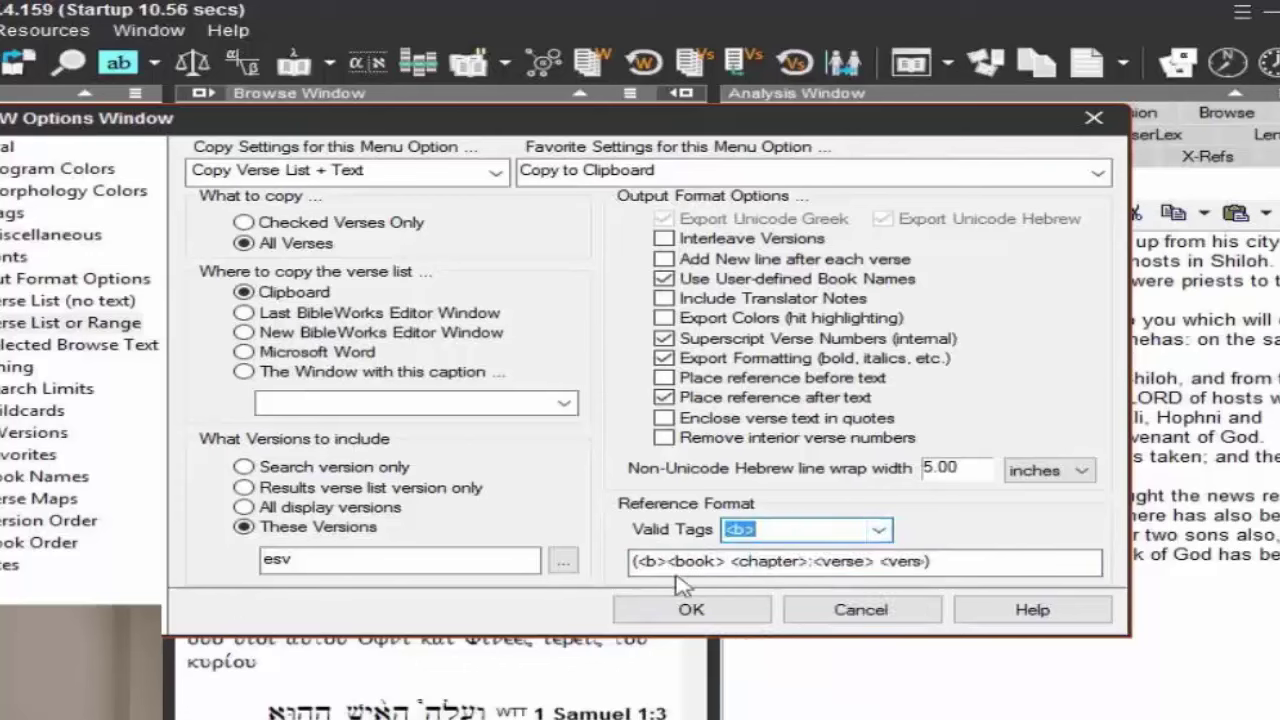
click(958, 562)
click(878, 530)
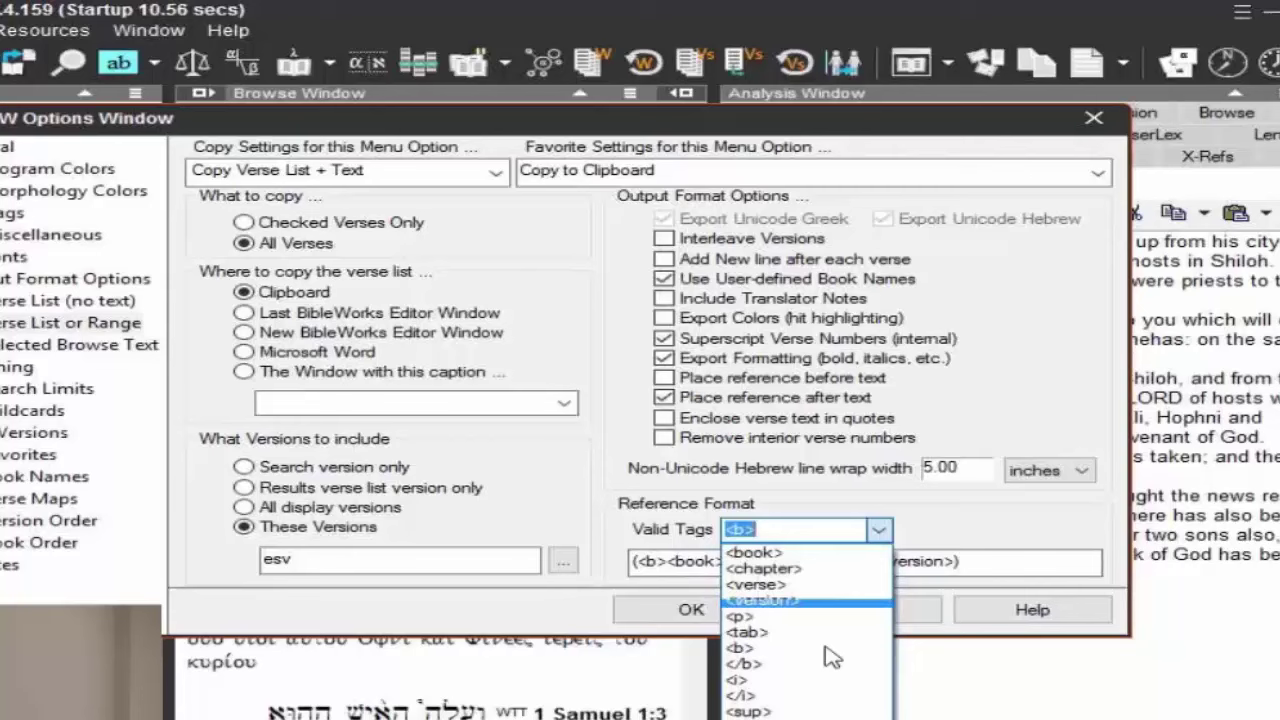
click(758, 666)
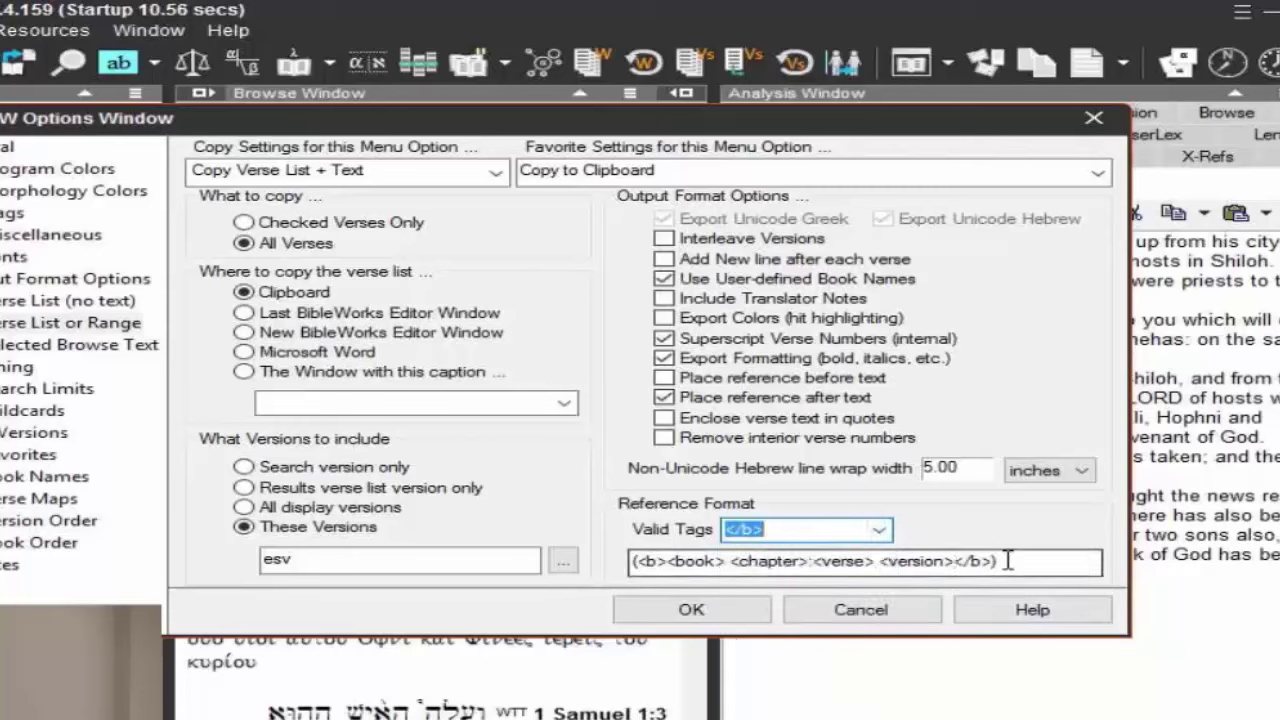
click(1008, 561)
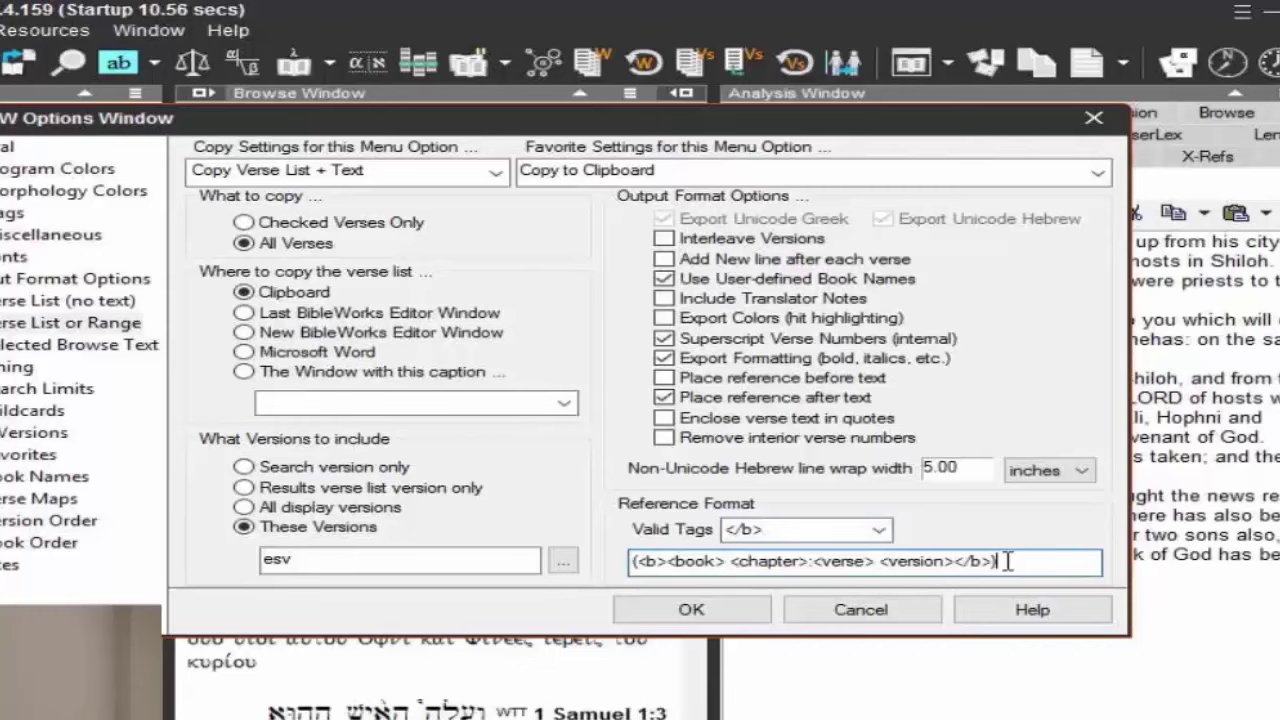
Apply the new reference format and copy the verse list with text to the clipboard.
click(746, 612)
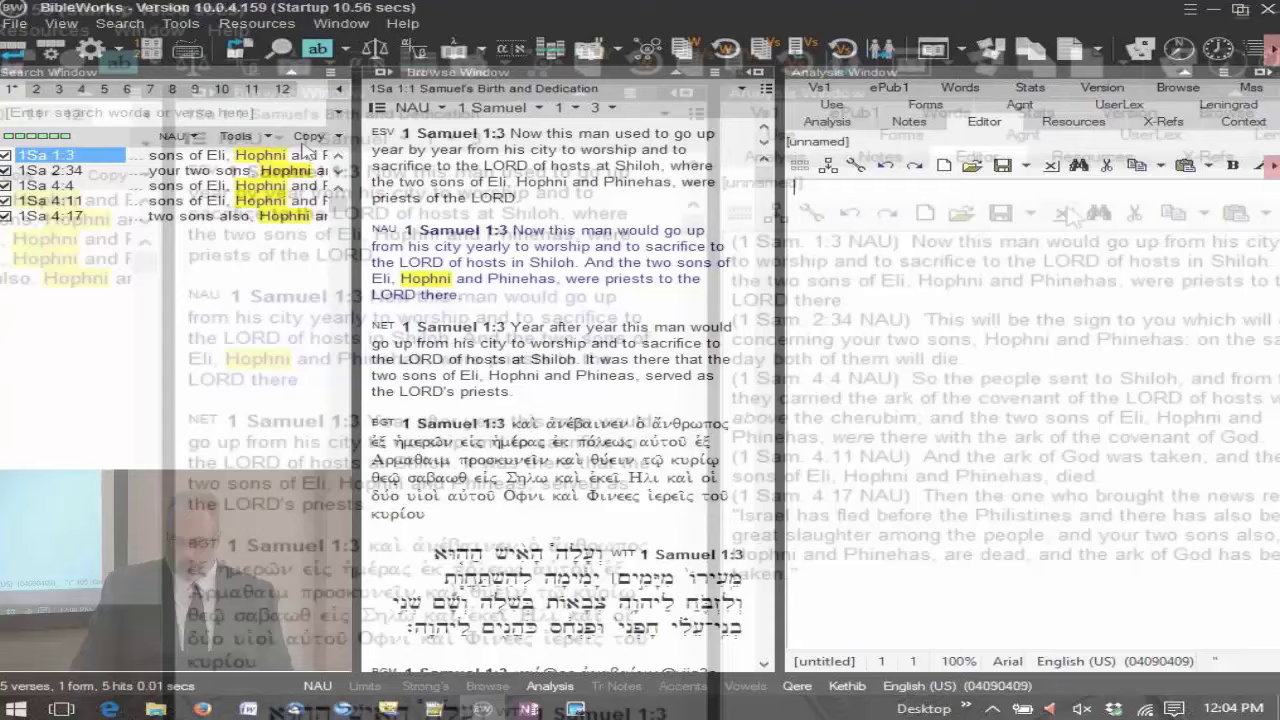
click(338, 137)
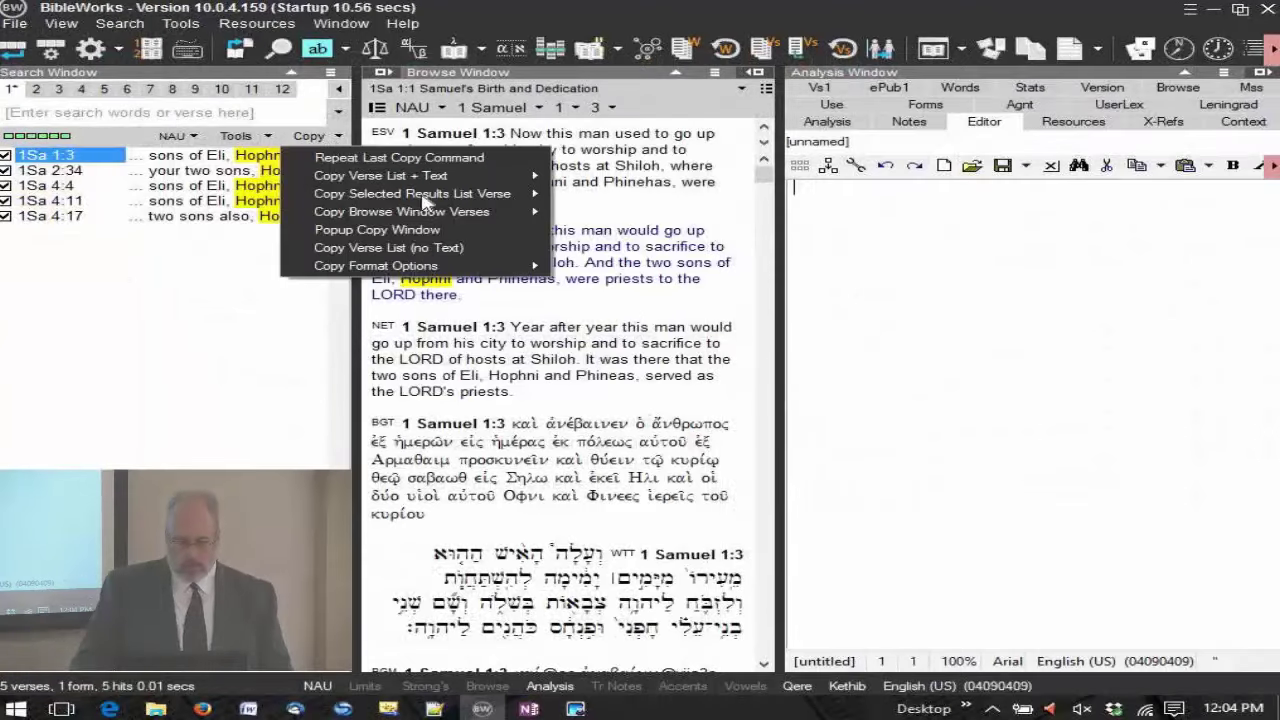
mouse_move(450, 176)
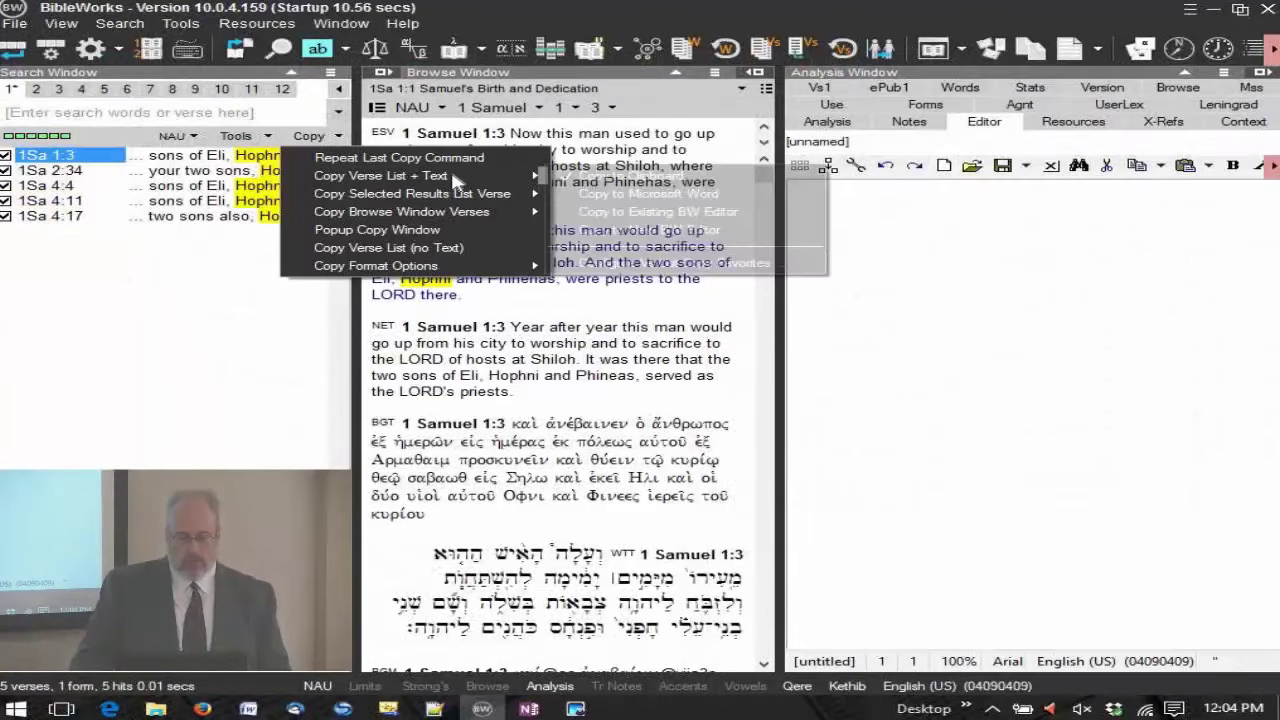
click(590, 178)
Paste the five Hophni verses into the Editor, each ending with its bold reference.
right_click(822, 223)
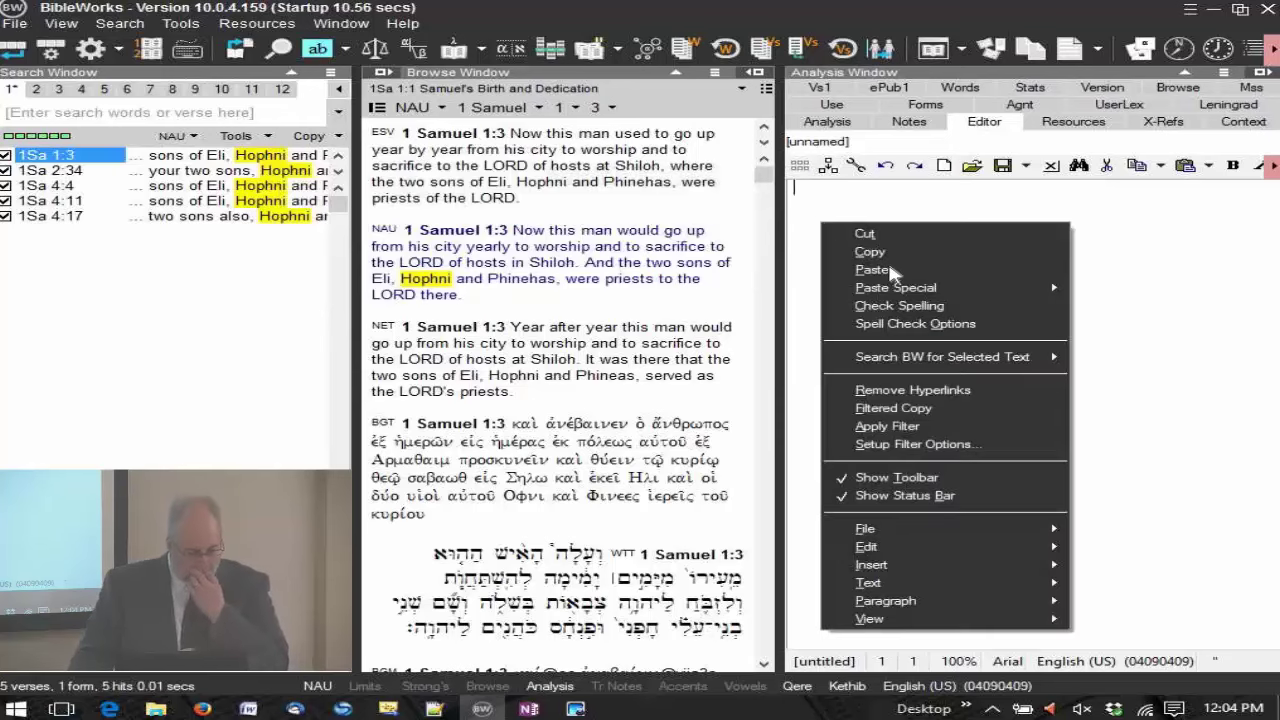
click(871, 270)
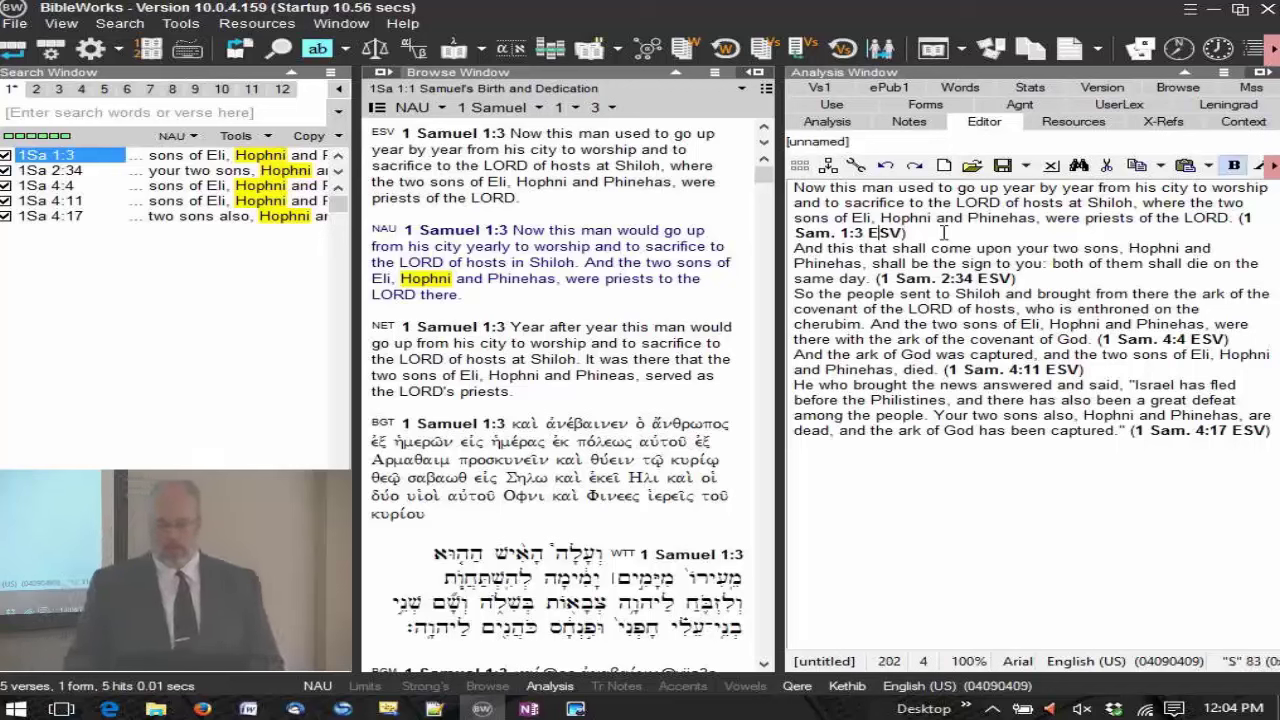
click(943, 234)
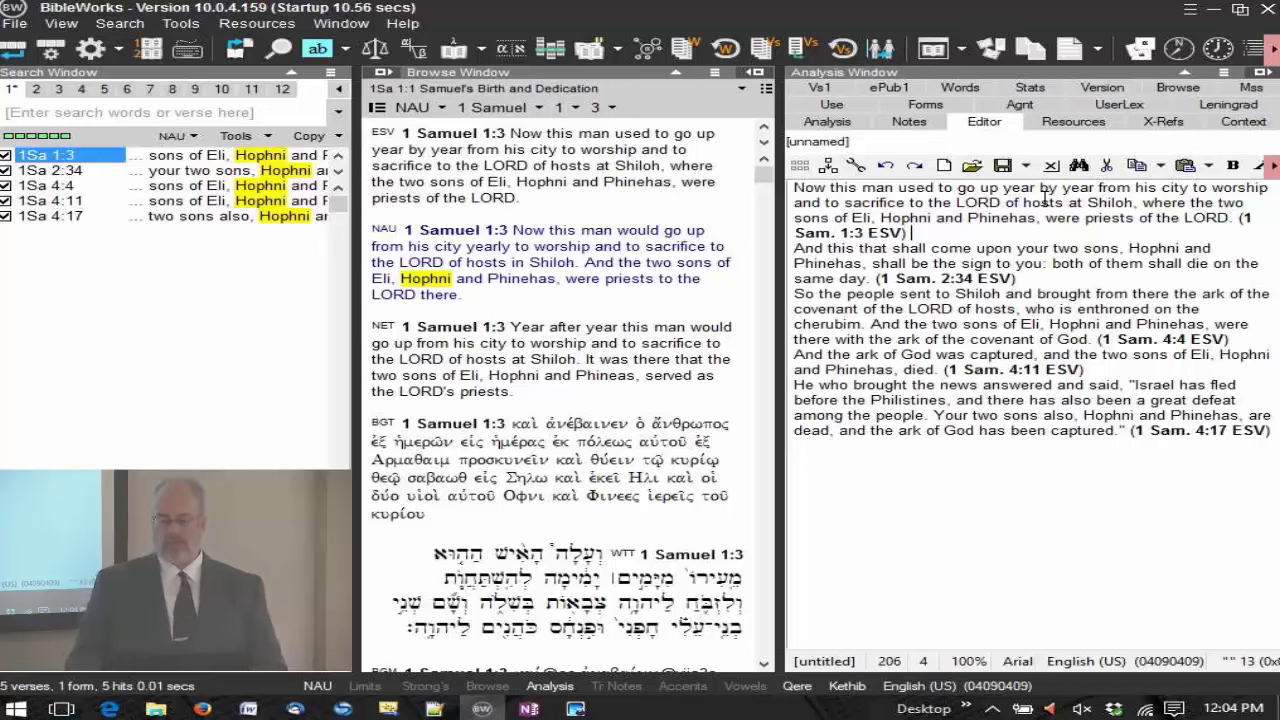
click(1050, 163)
Decline saving the pasted document so the Editor is cleared.
click(637, 380)
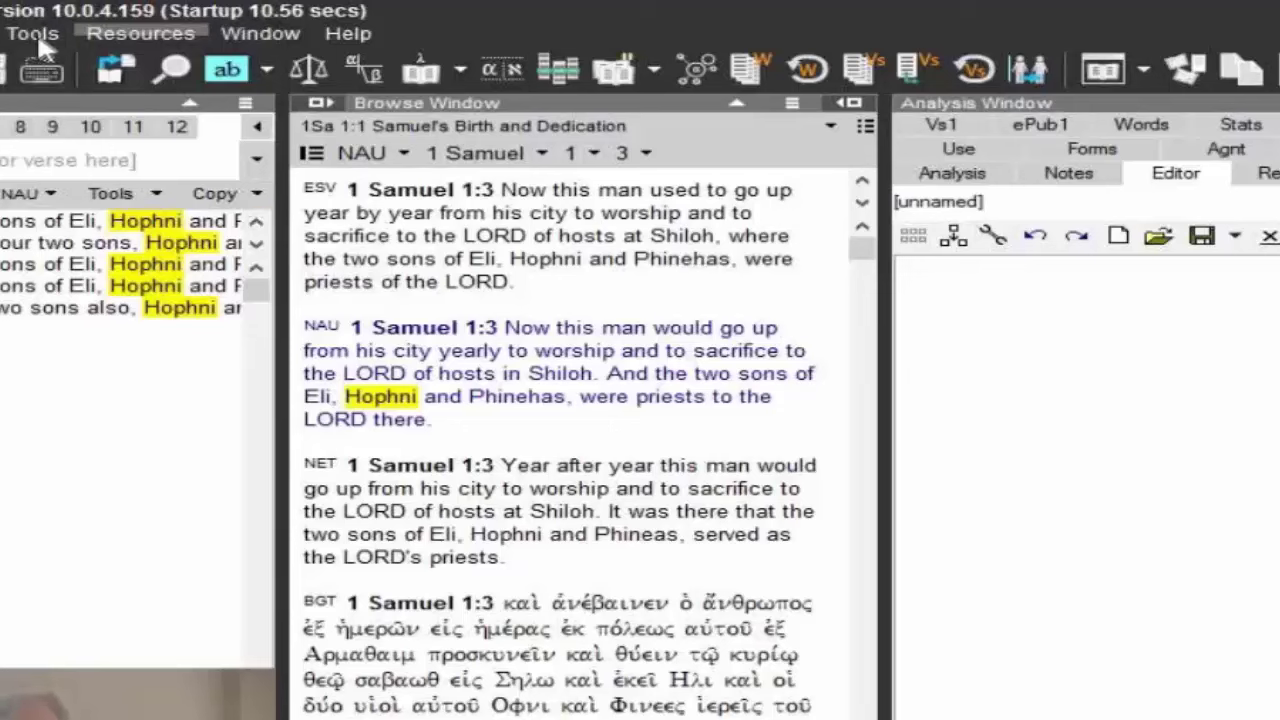
Open Tools > Options on the Fonts page and select Export Fonts.
click(37, 31)
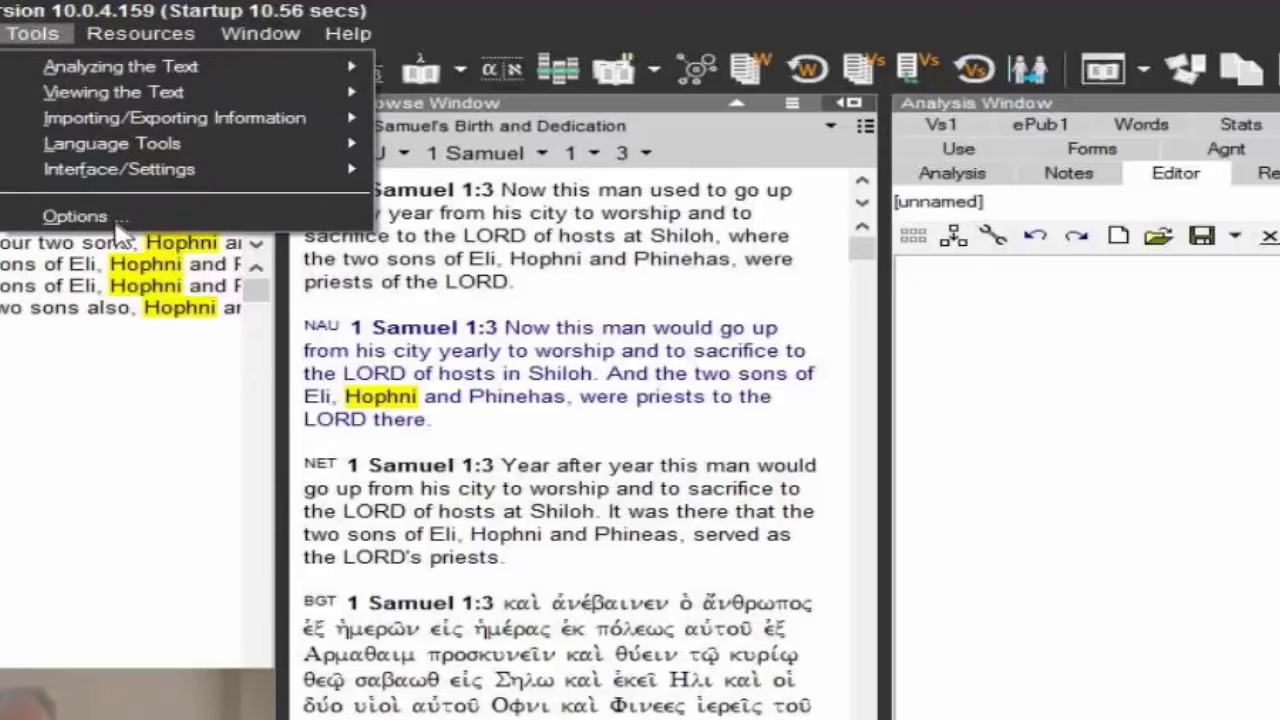
click(100, 217)
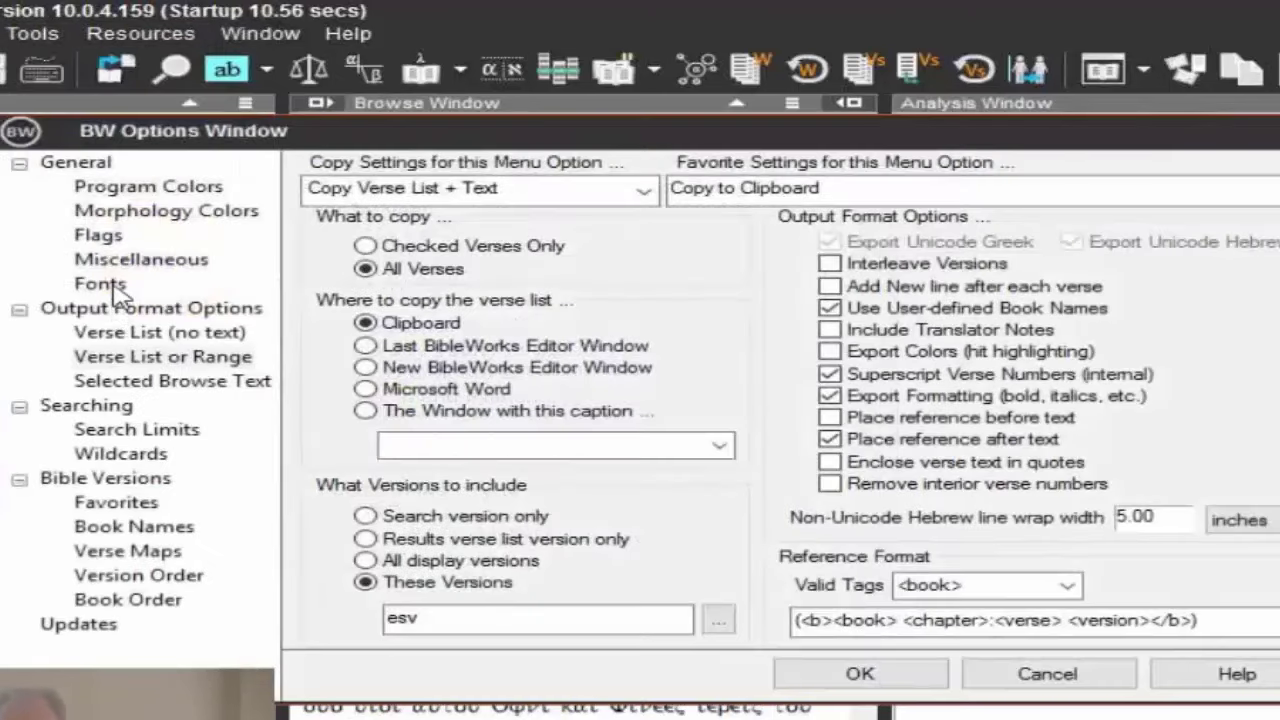
click(114, 285)
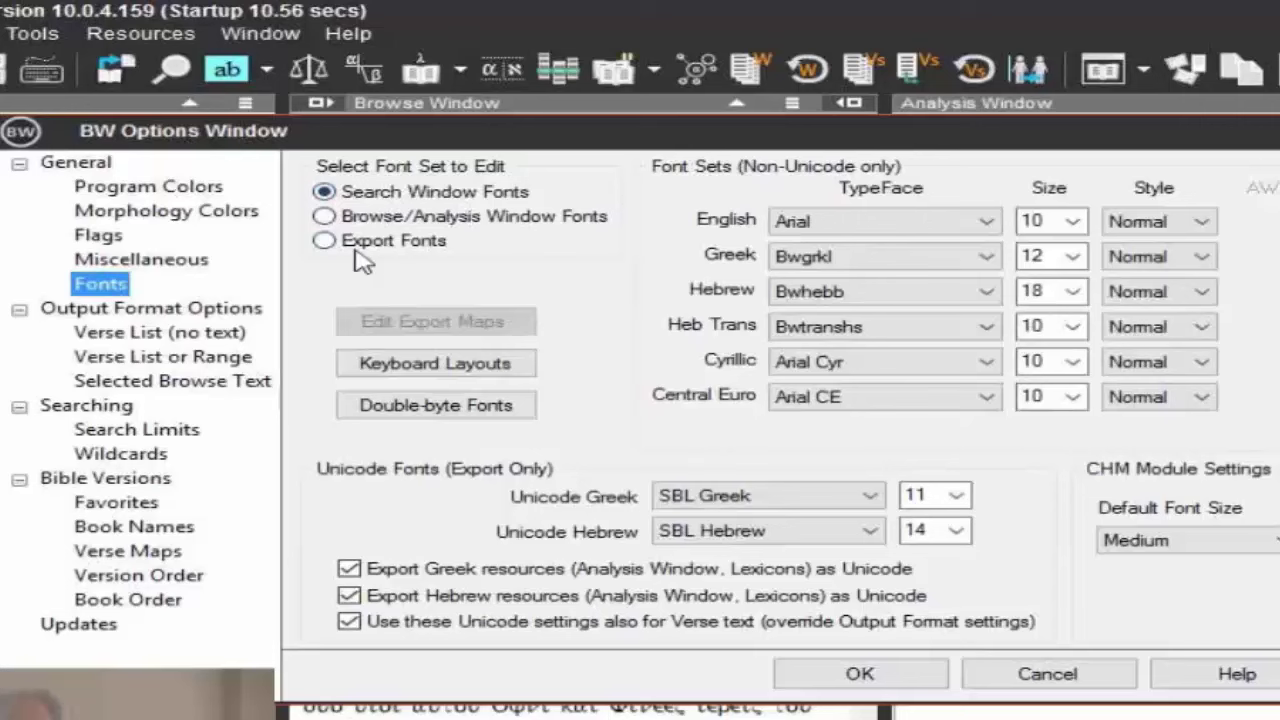
click(490, 198)
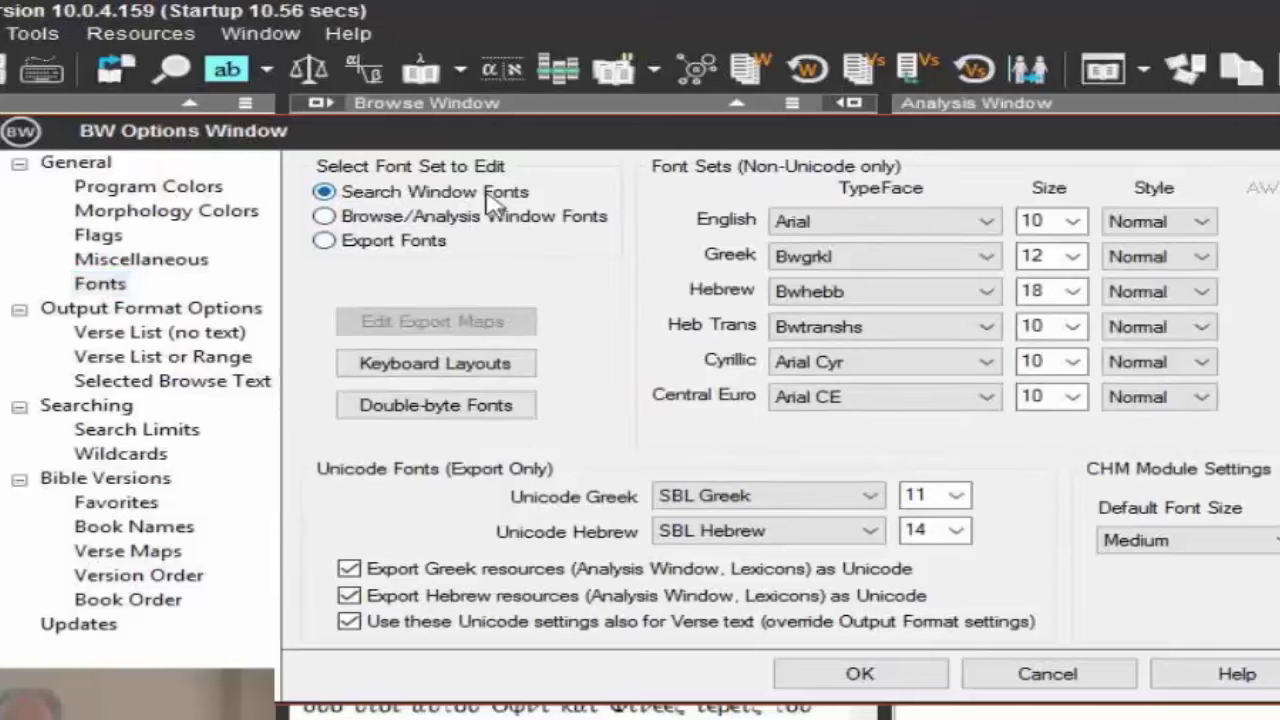
click(372, 244)
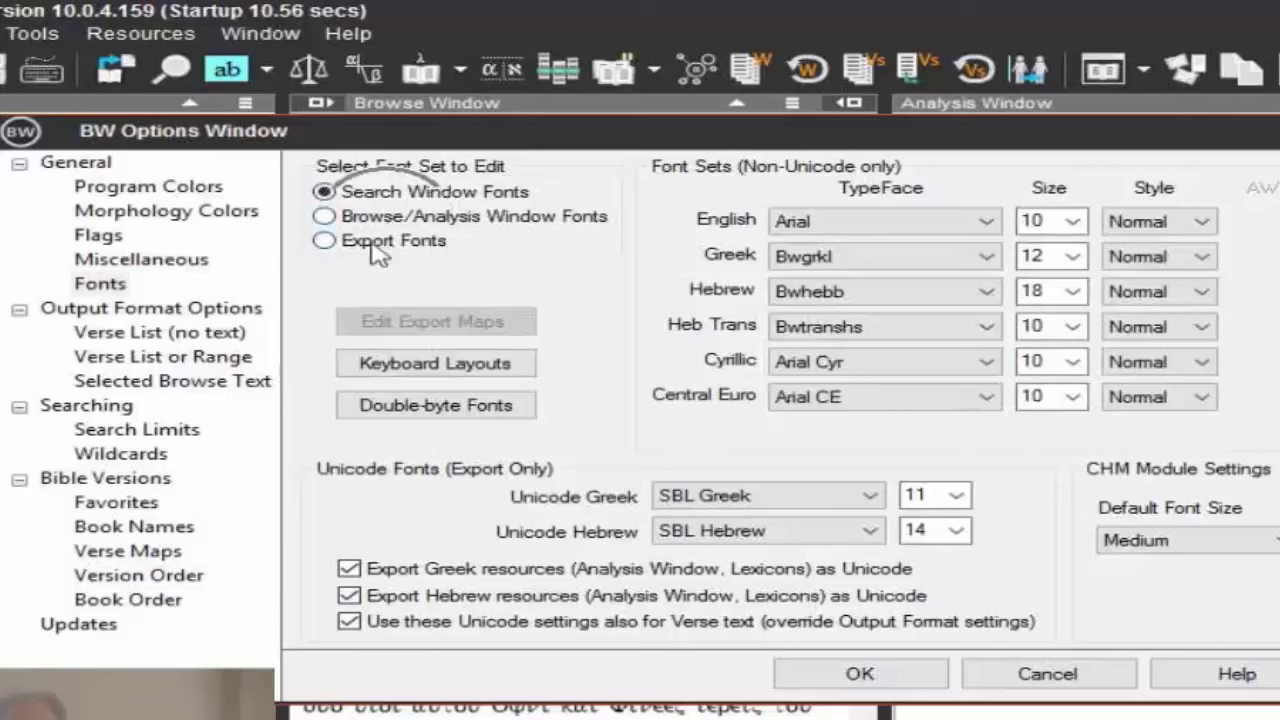
click(320, 243)
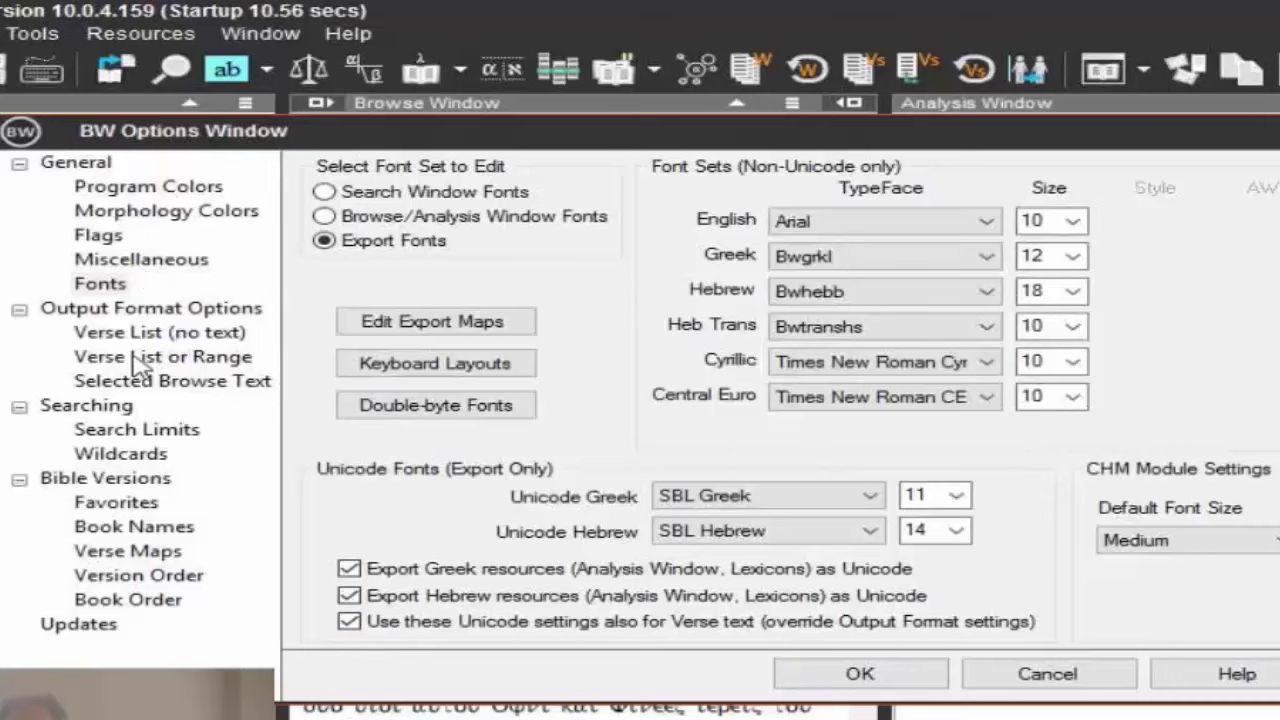
click(140, 366)
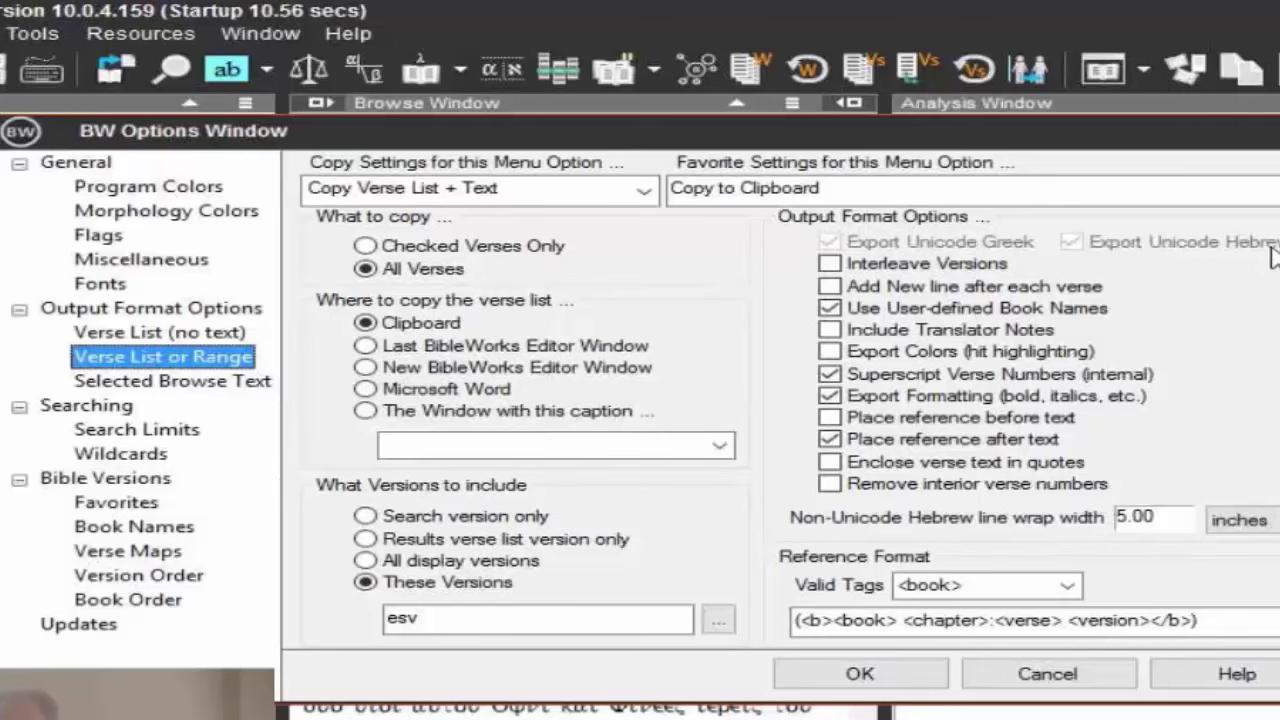
click(112, 283)
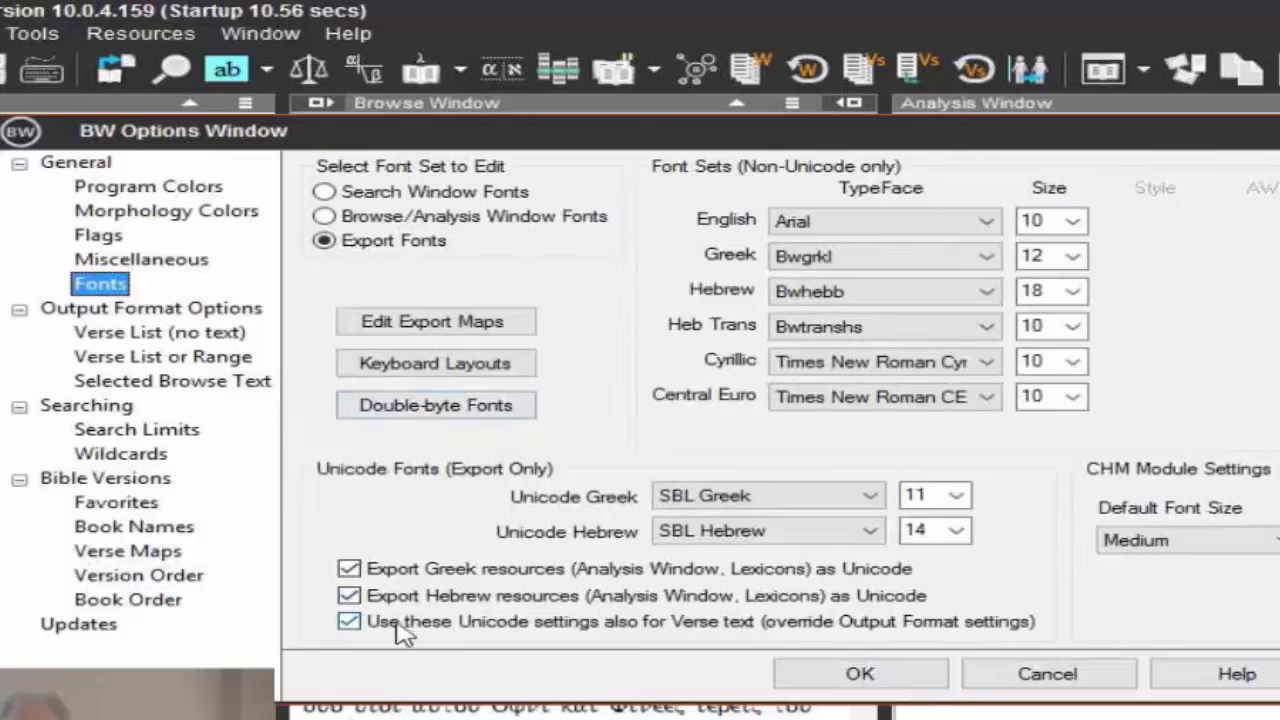
click(352, 624)
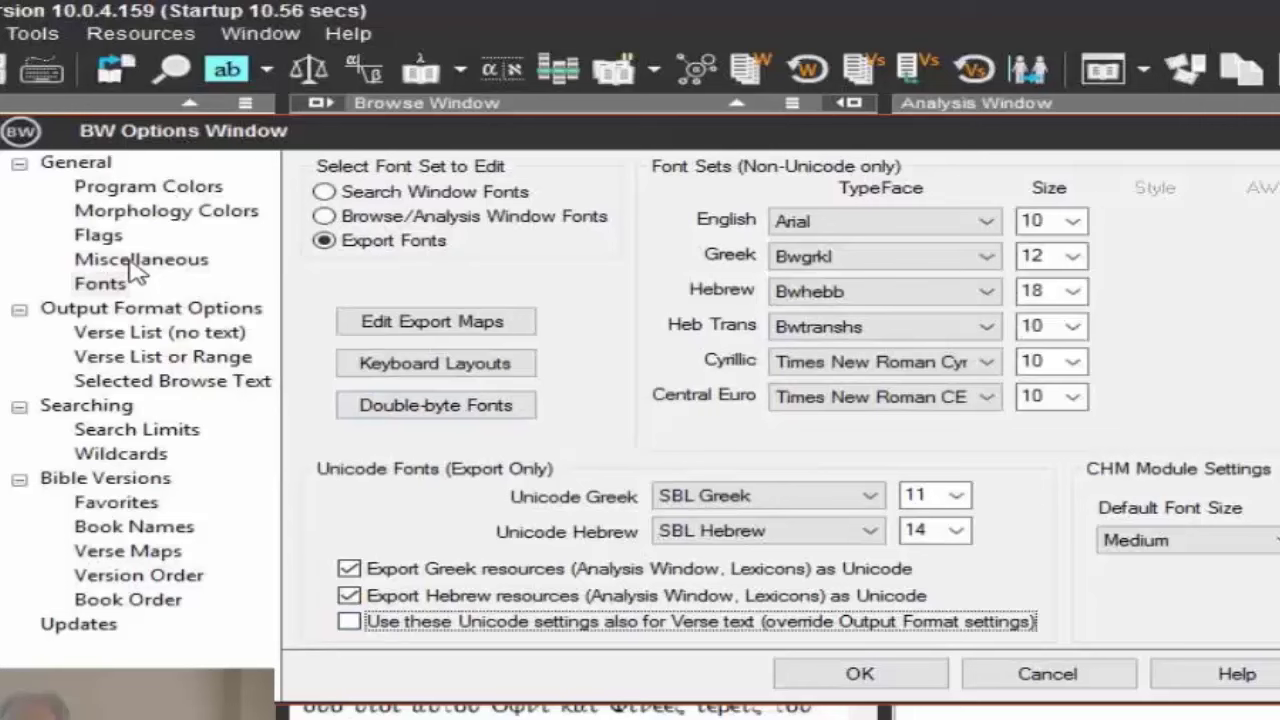
click(155, 360)
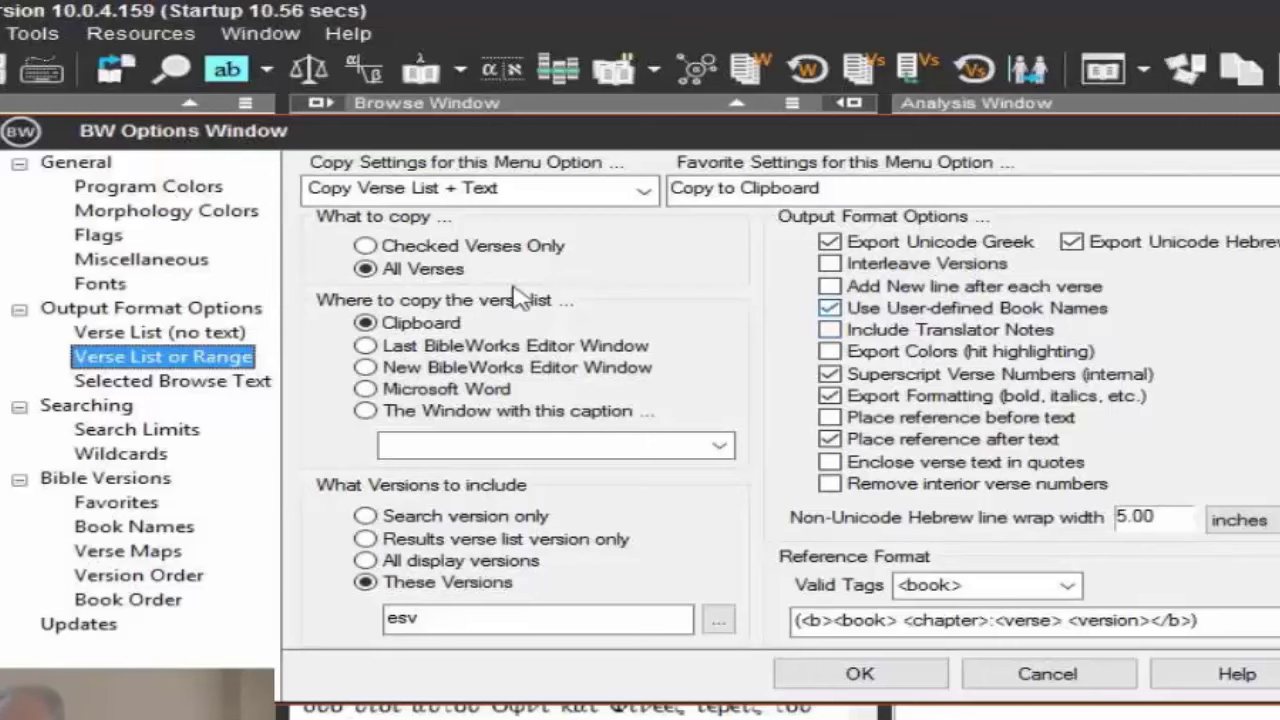
click(100, 286)
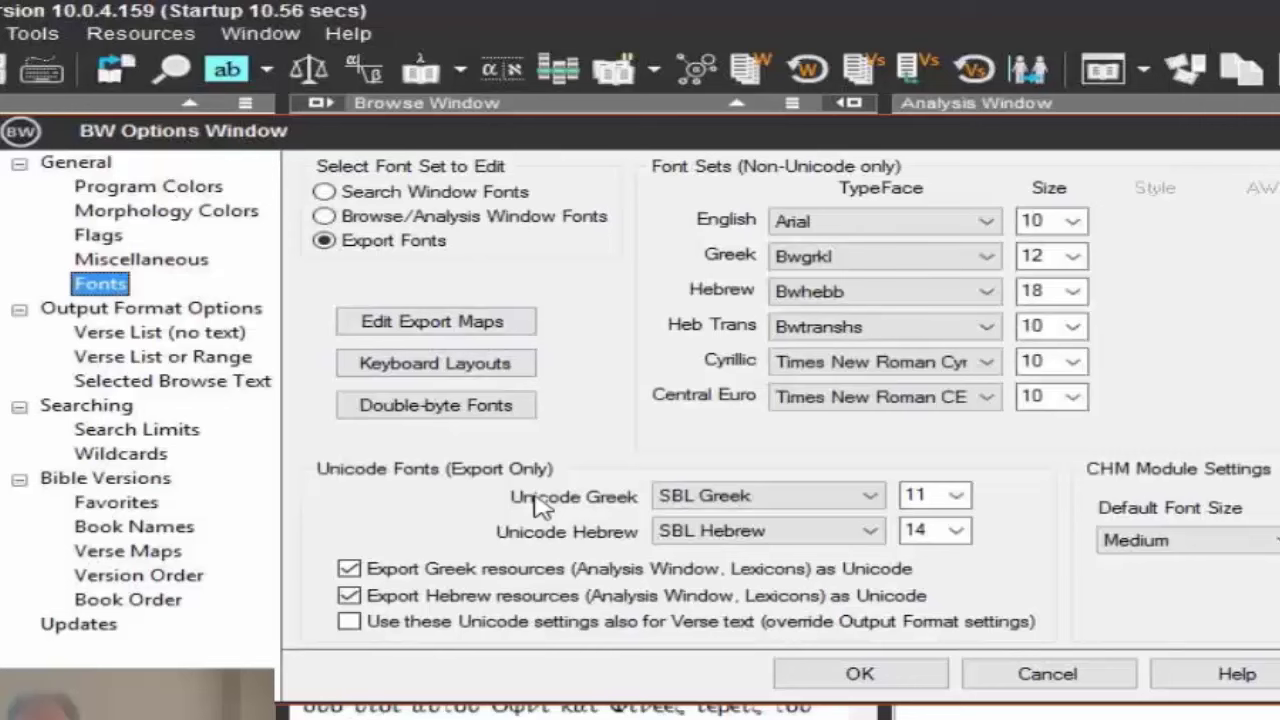
click(370, 623)
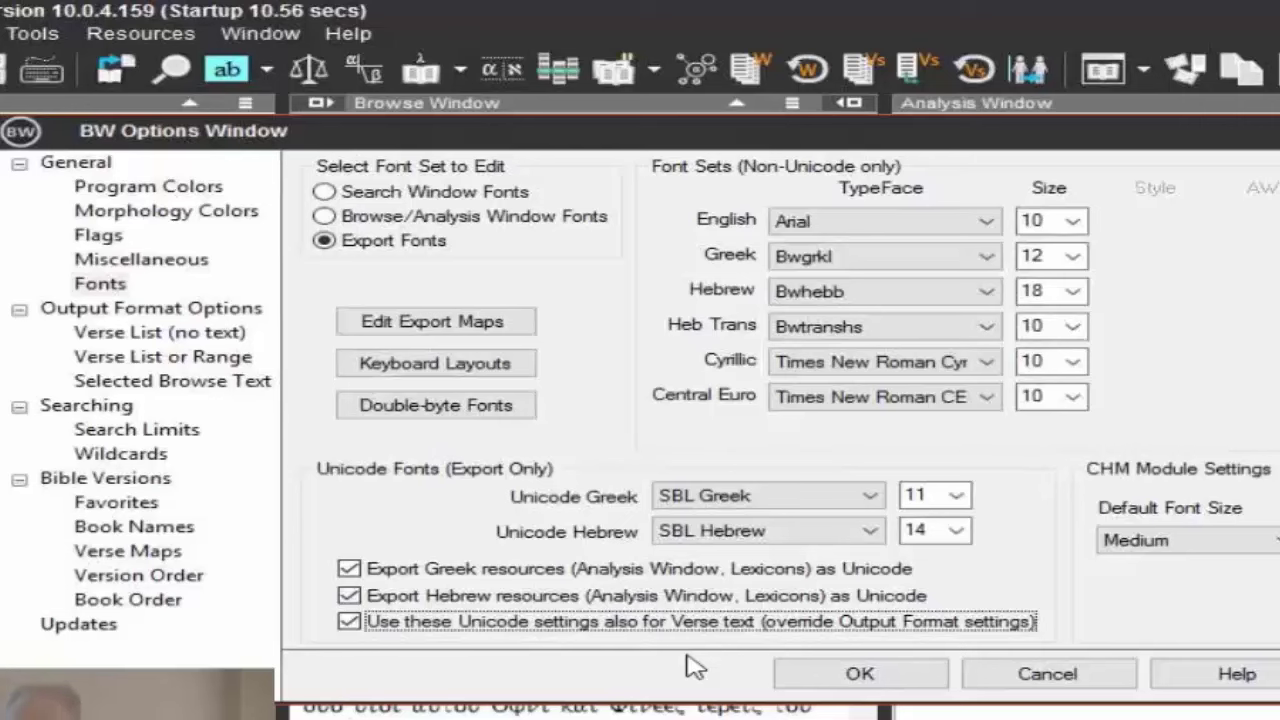
Apply the font settings and drag 'וְעָלָה הָאִישׁ הַהוּא' from 1 Samuel 1:3 into the Editor.
click(858, 678)
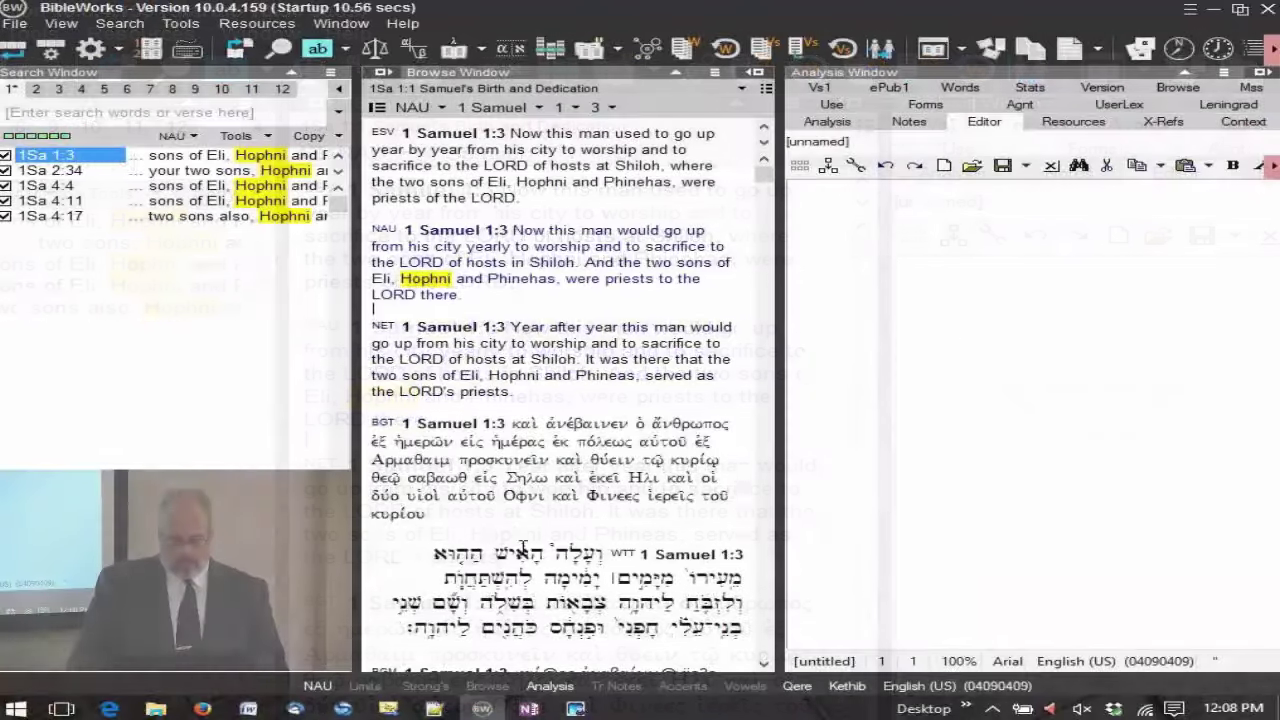
drag(603, 554, 520, 560)
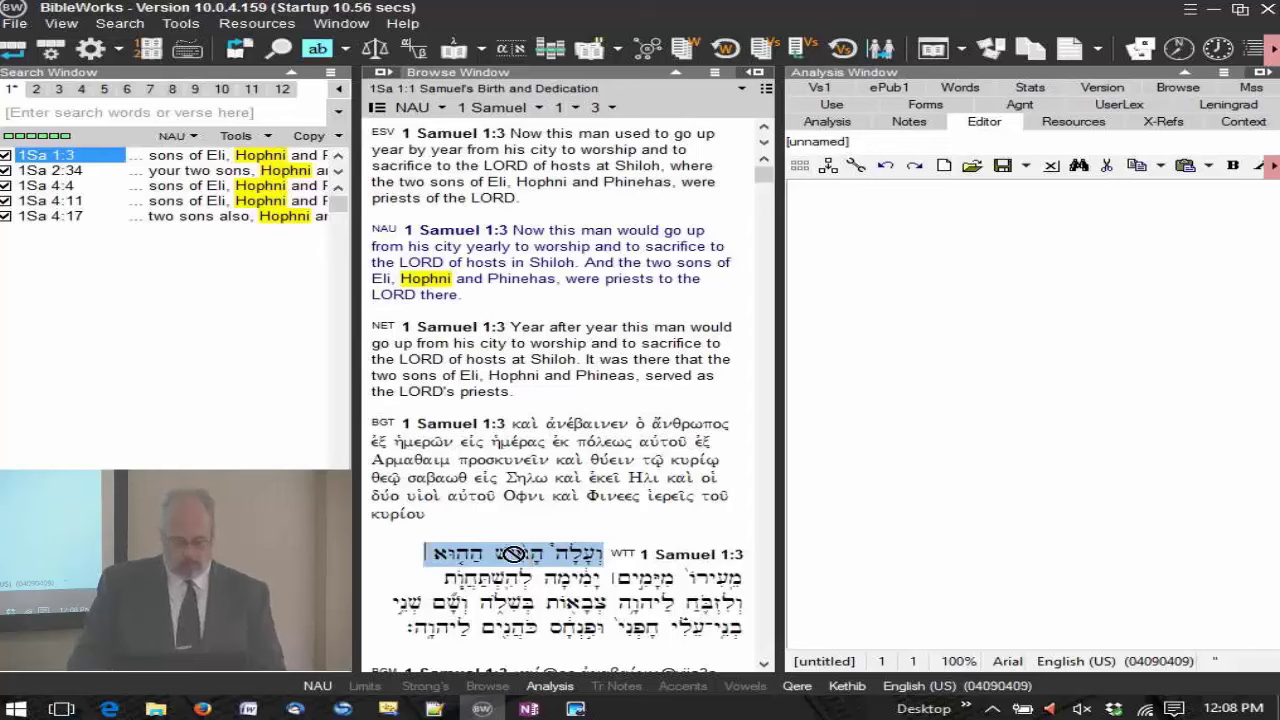
drag(517, 560, 824, 196)
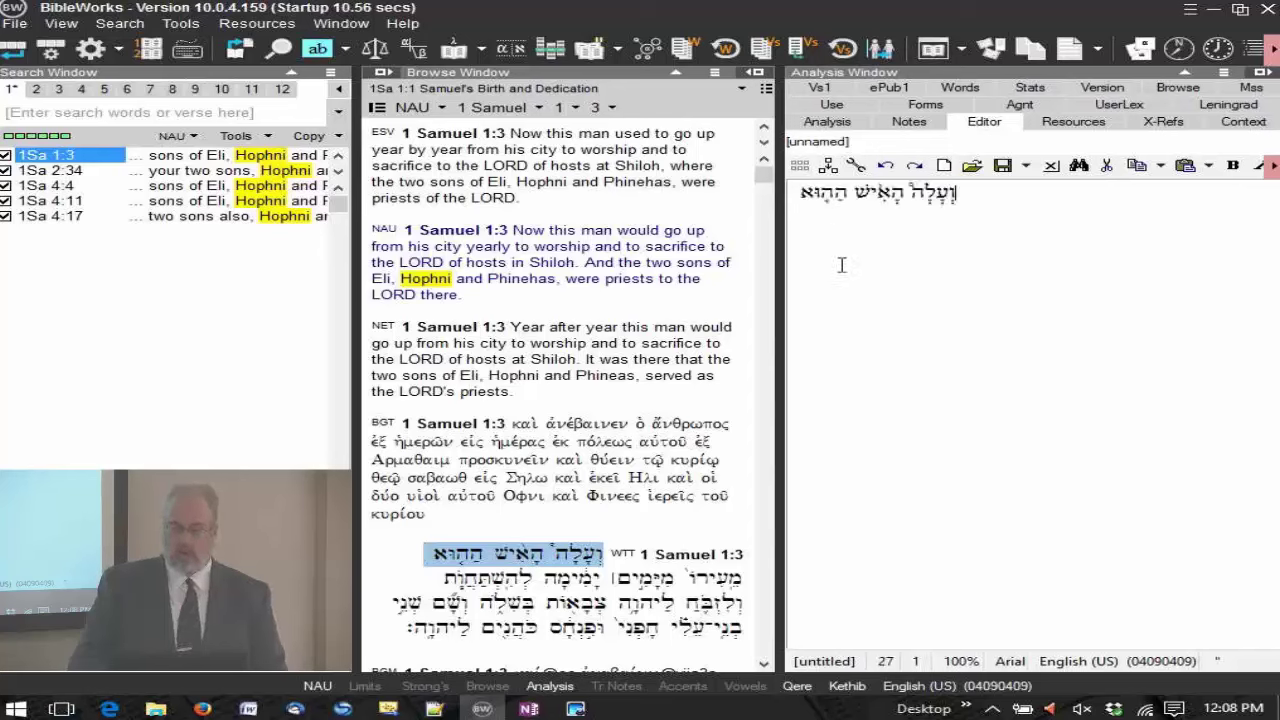
click(937, 196)
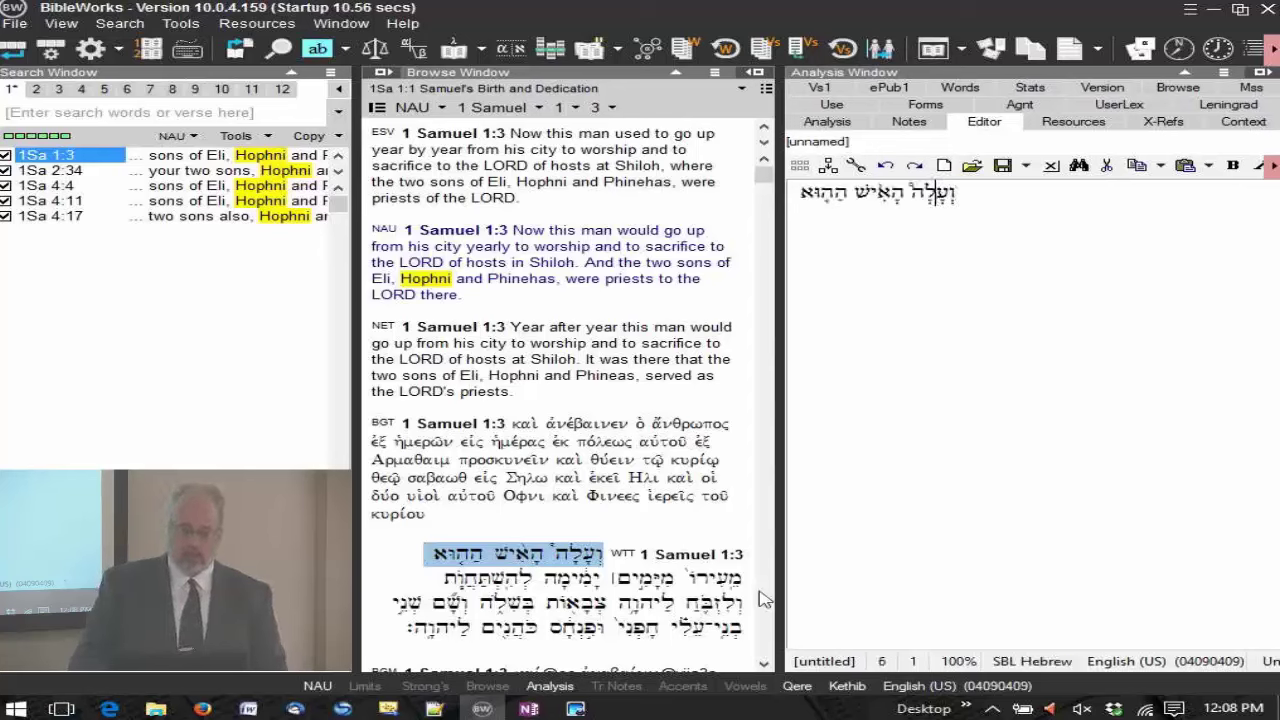
click(668, 525)
scroll(668, 525, down, 8)
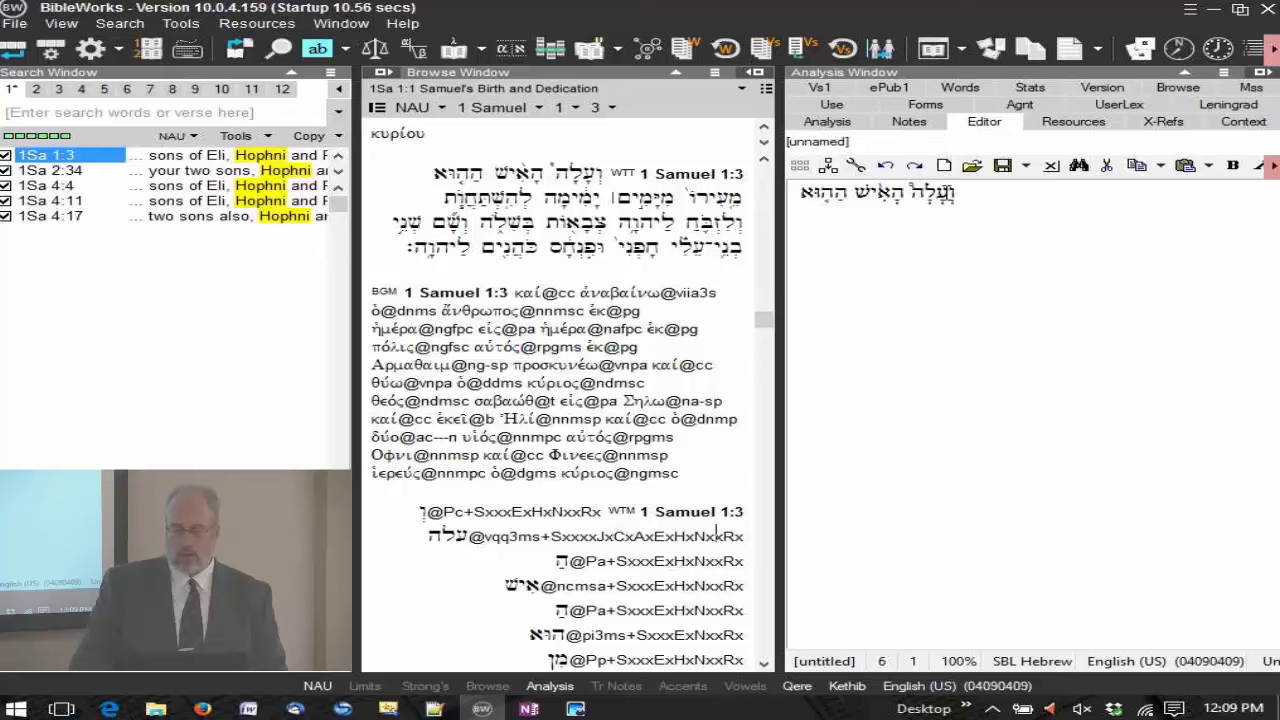
click(1038, 663)
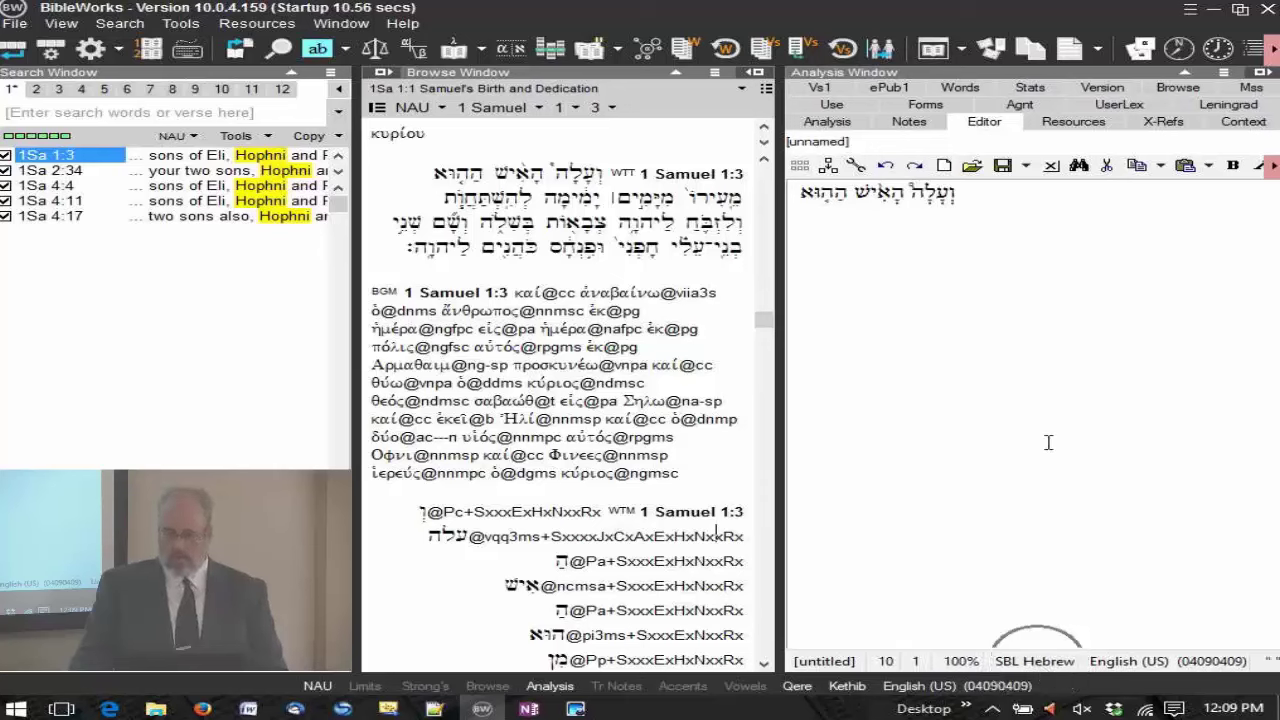
click(1047, 656)
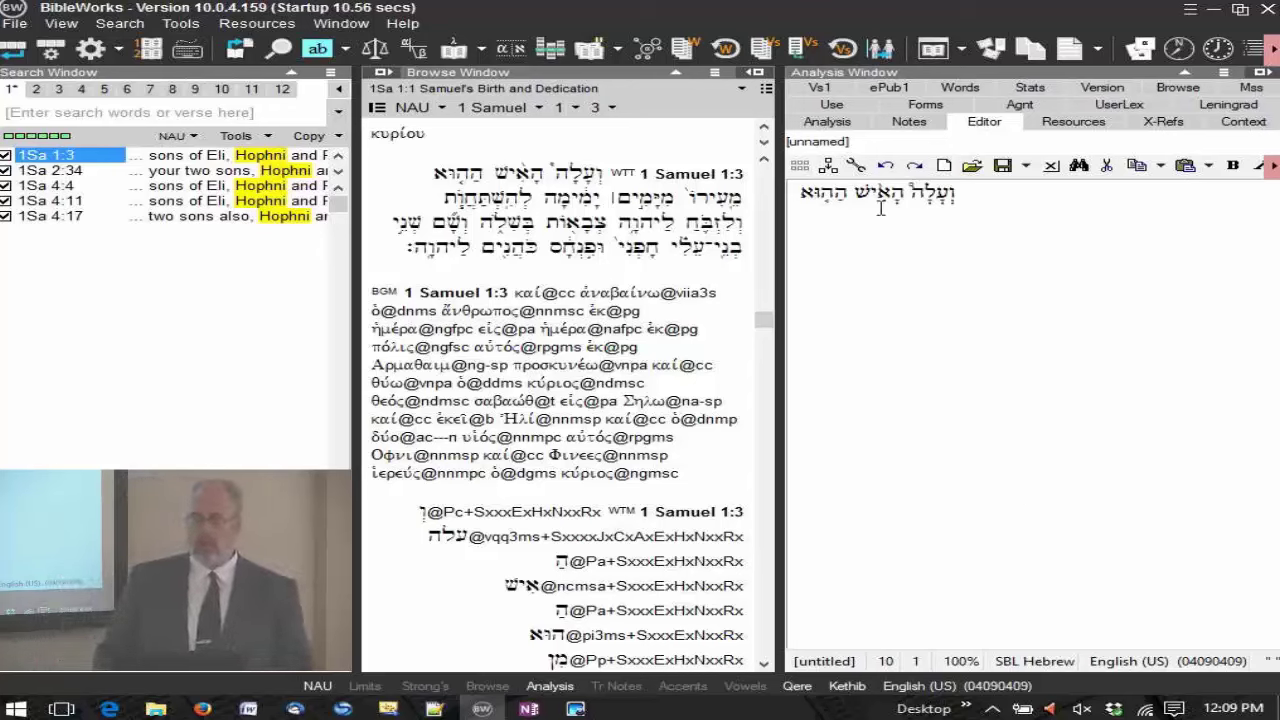
click(940, 192)
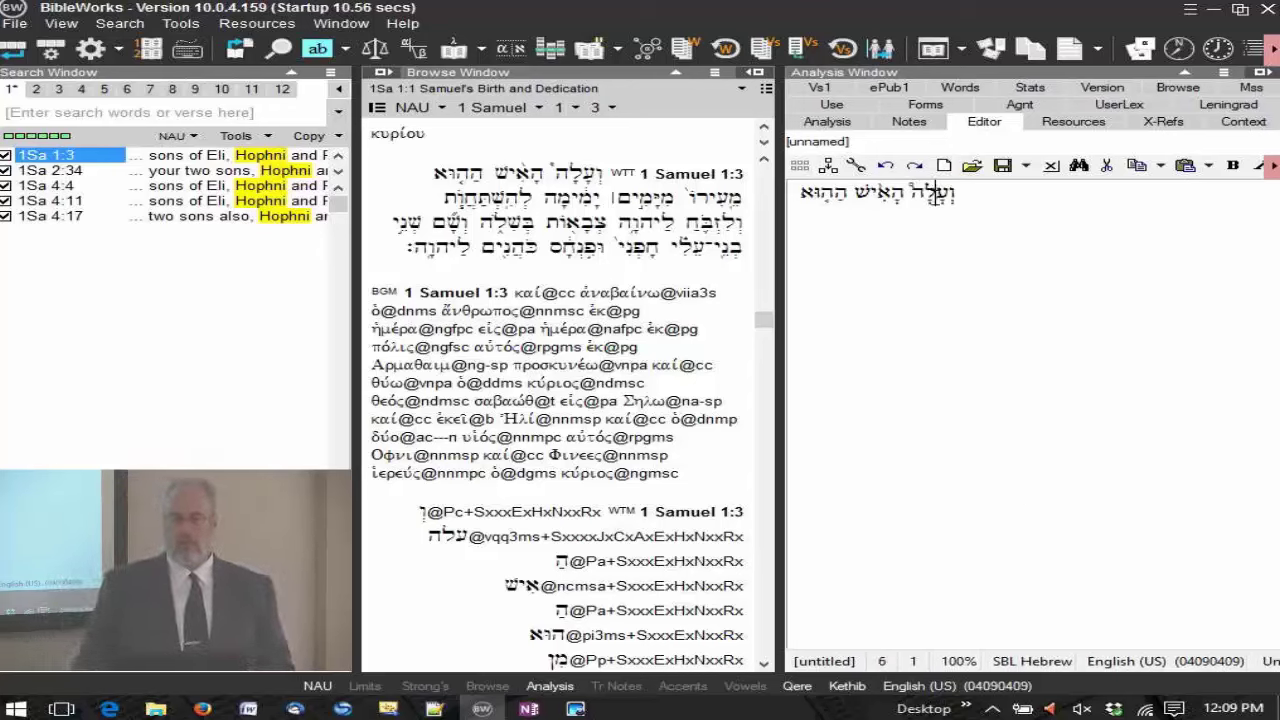